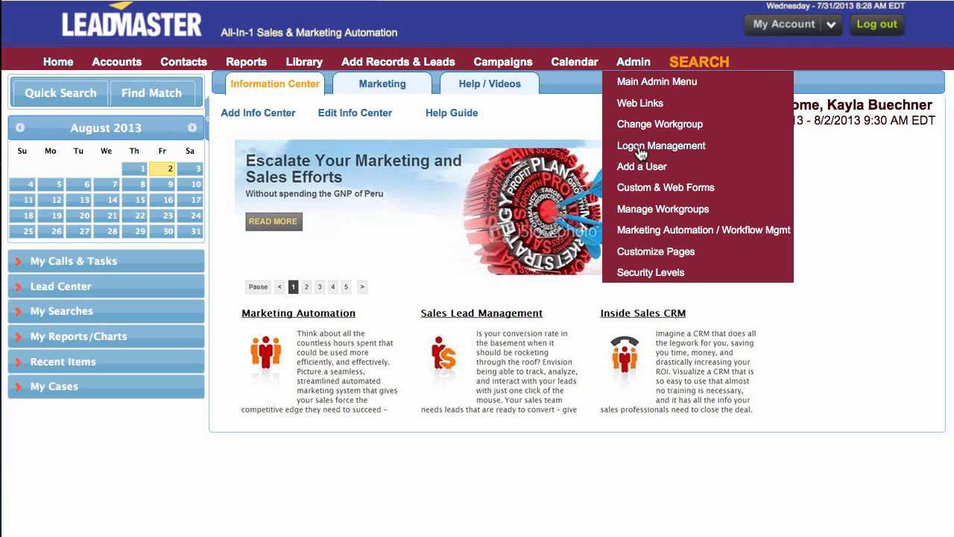
Open the AB - Video Training New Interface workgroup for editing and check its Default Label Set and Allow Updates To Records Via Email settings.
left_click(636, 212)
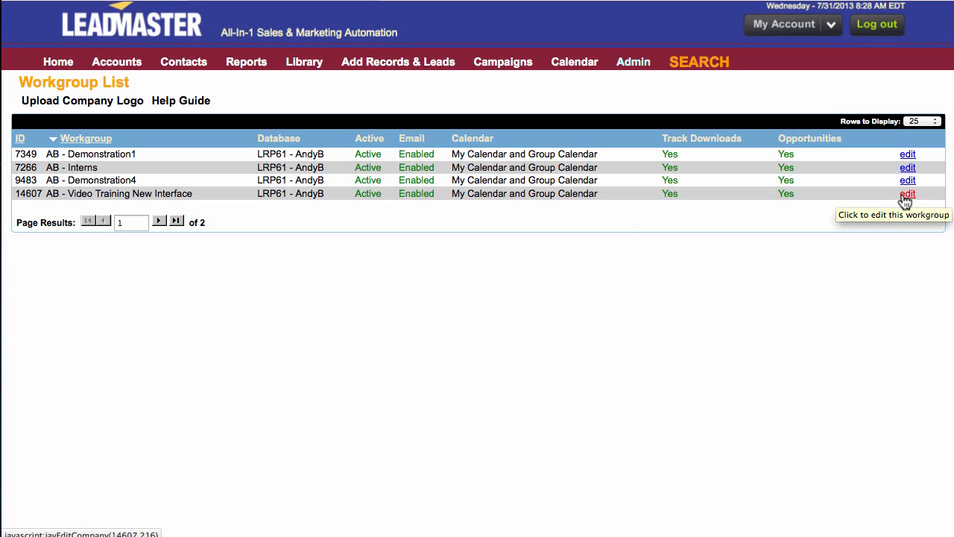
left_click(906, 195)
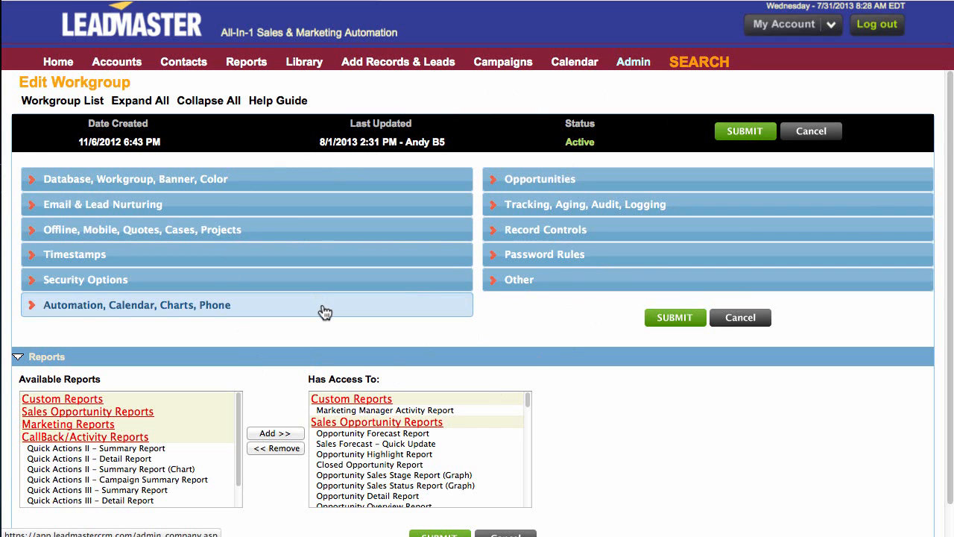
left_click(29, 181)
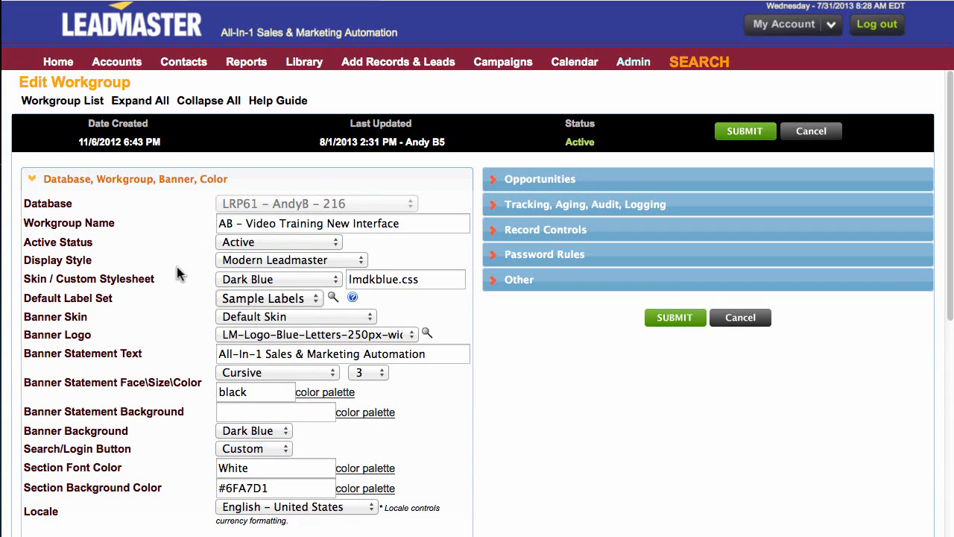
left_click_drag(111, 301, 23, 300)
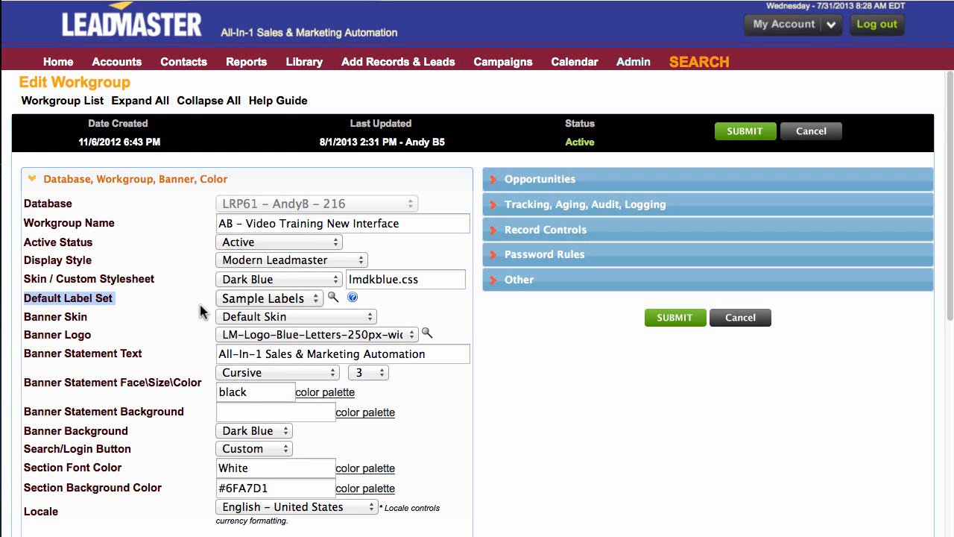
left_click(36, 179)
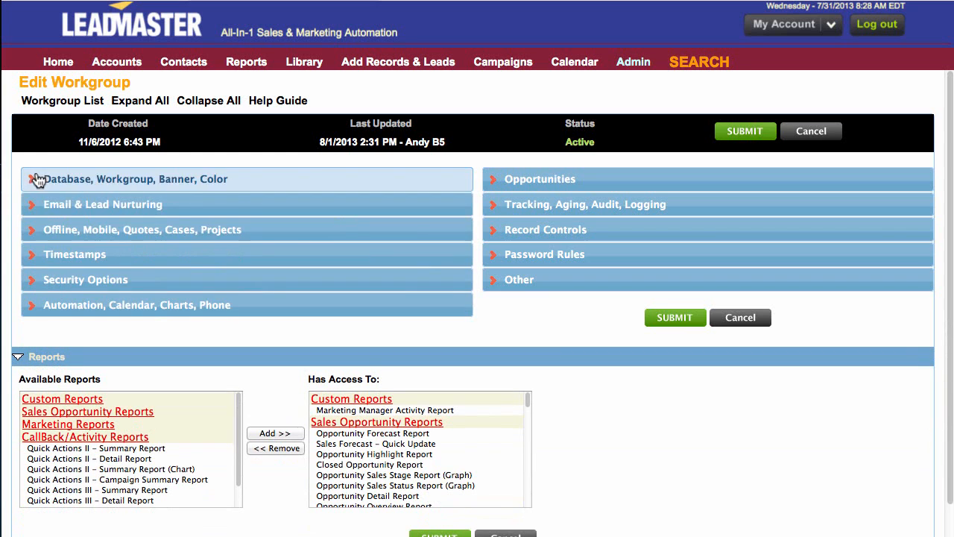
left_click(35, 207)
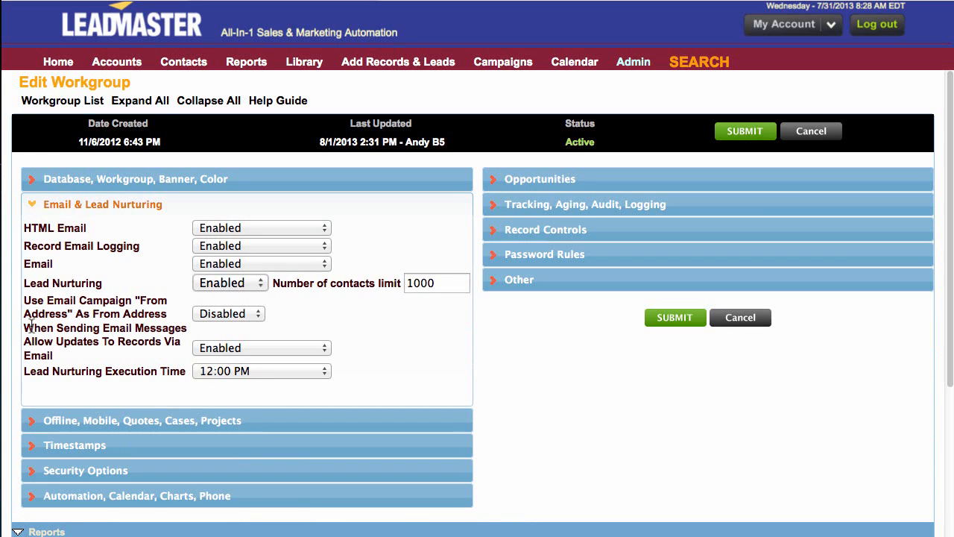
left_click_drag(24, 340, 156, 348)
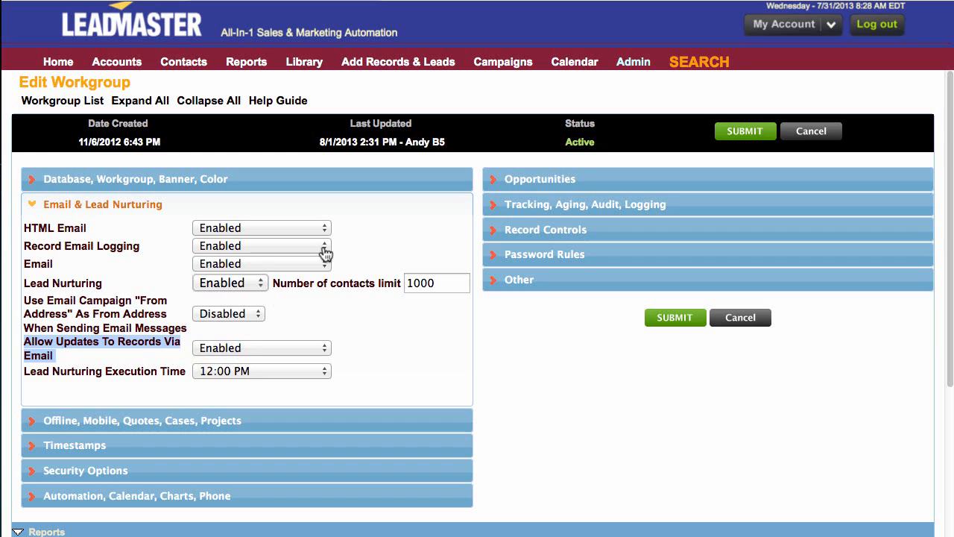
Open the first Gulf region account manager's record for editing and check the Can View / Update Assigned Records setting.
left_click(637, 65)
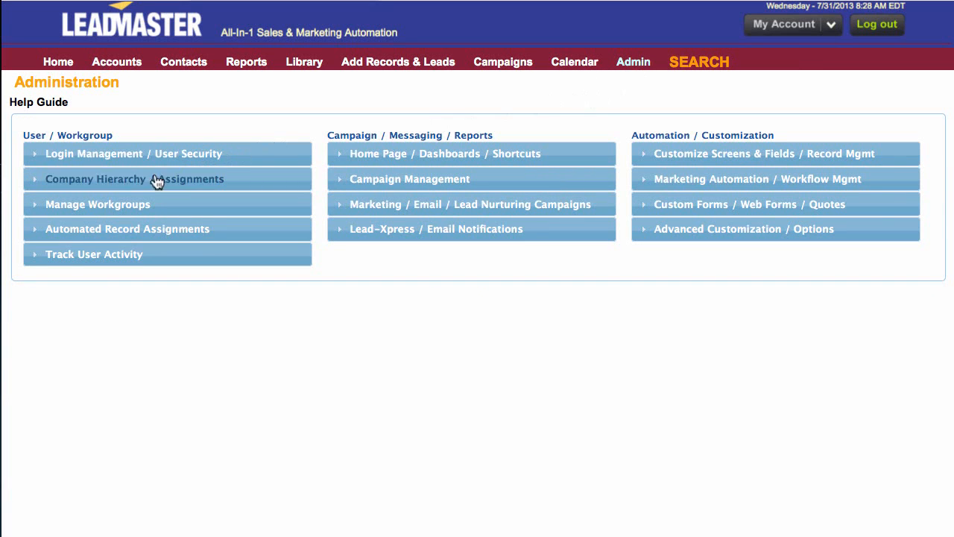
left_click(33, 184)
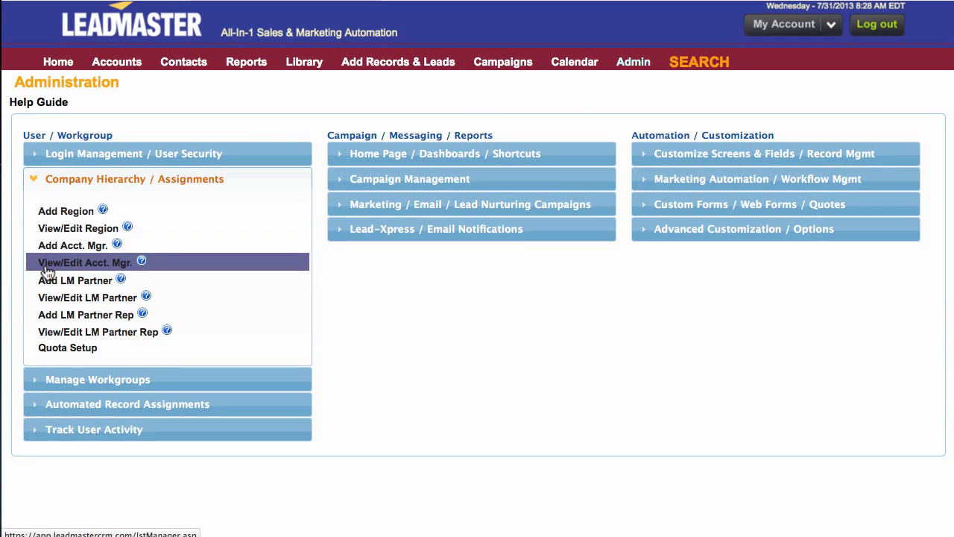
left_click(46, 265)
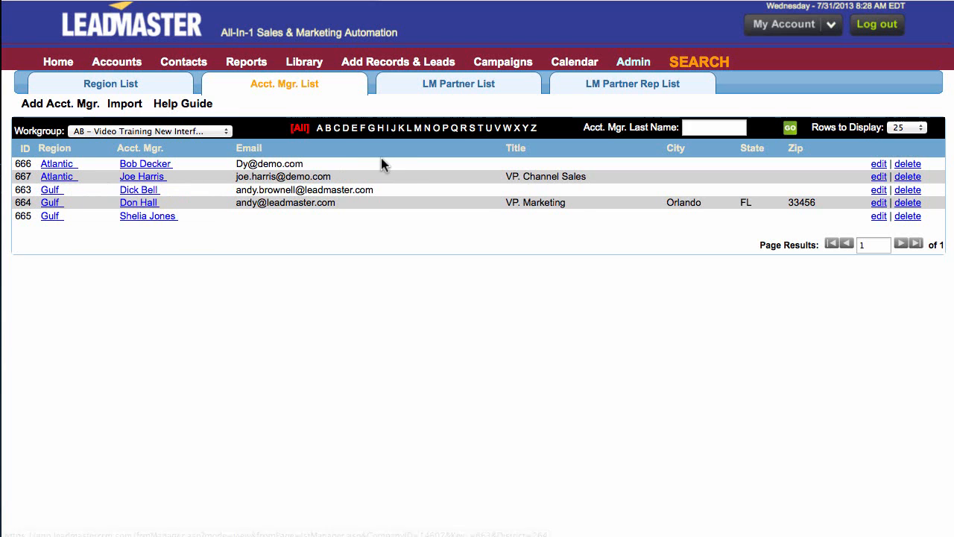
left_click(879, 190)
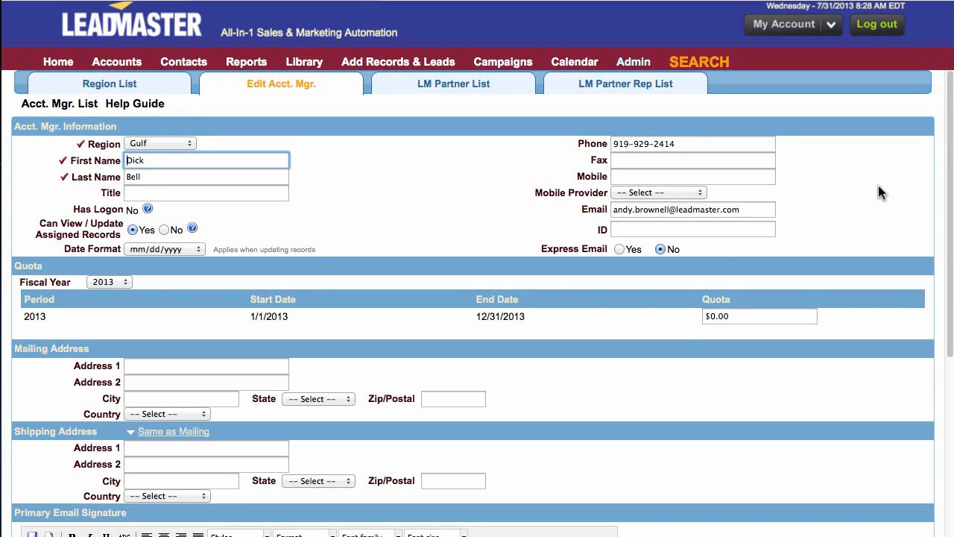
left_click(43, 223)
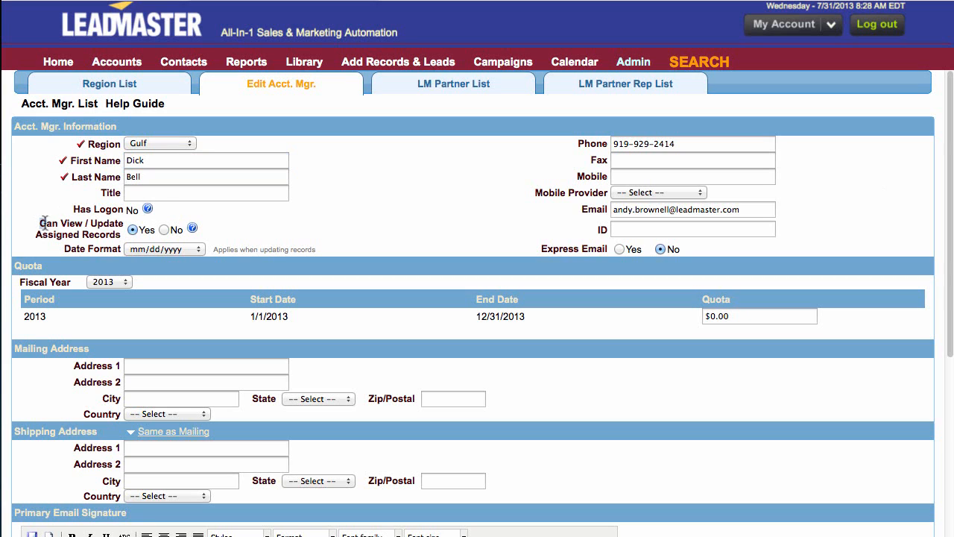
left_click_drag(42, 224, 137, 237)
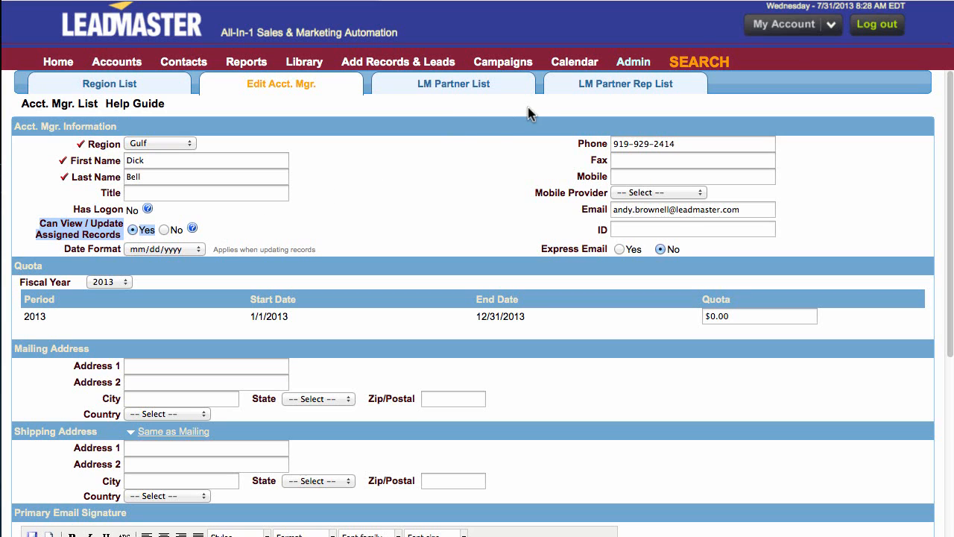
Open the Lead-Xpress Notification - Single Record Assignment email content and check its type, From Name and From Address.
left_click(633, 62)
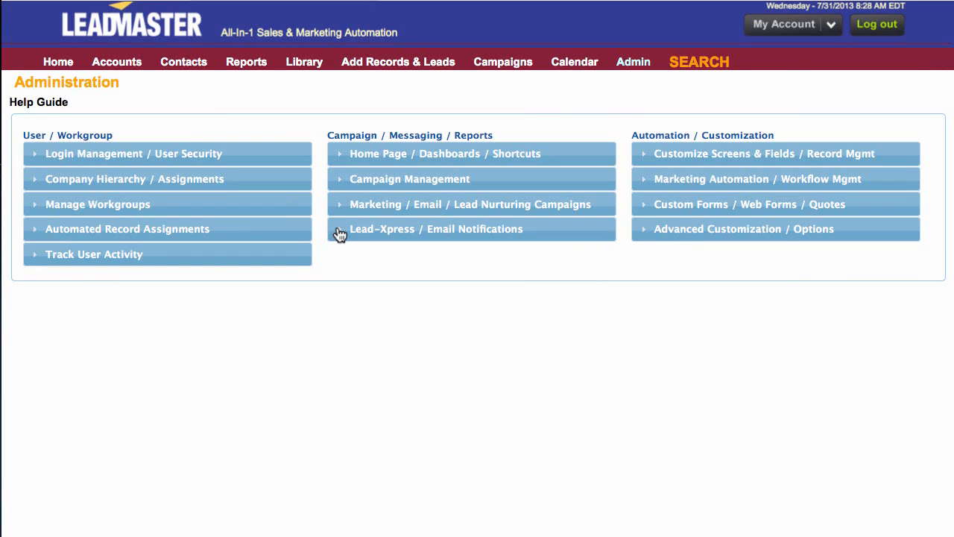
left_click(339, 231)
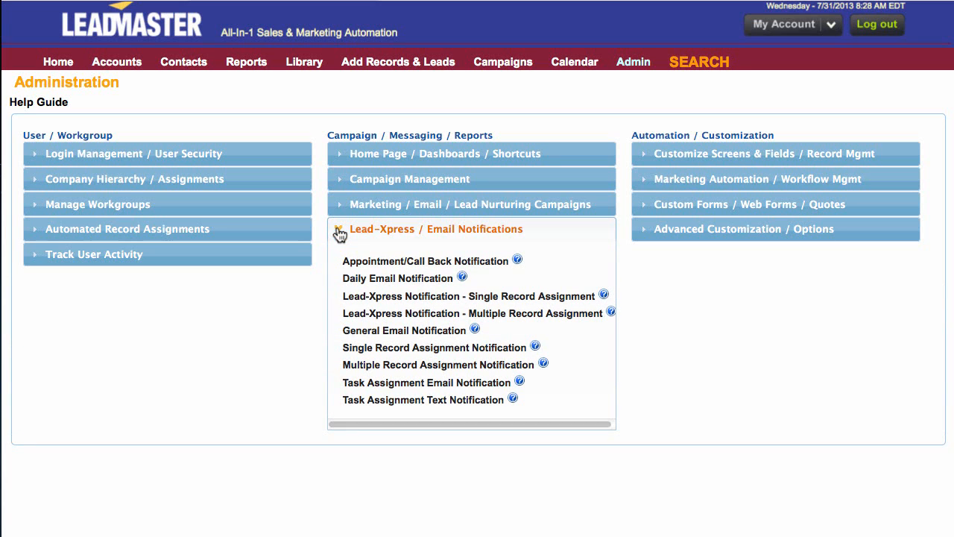
left_click(400, 302)
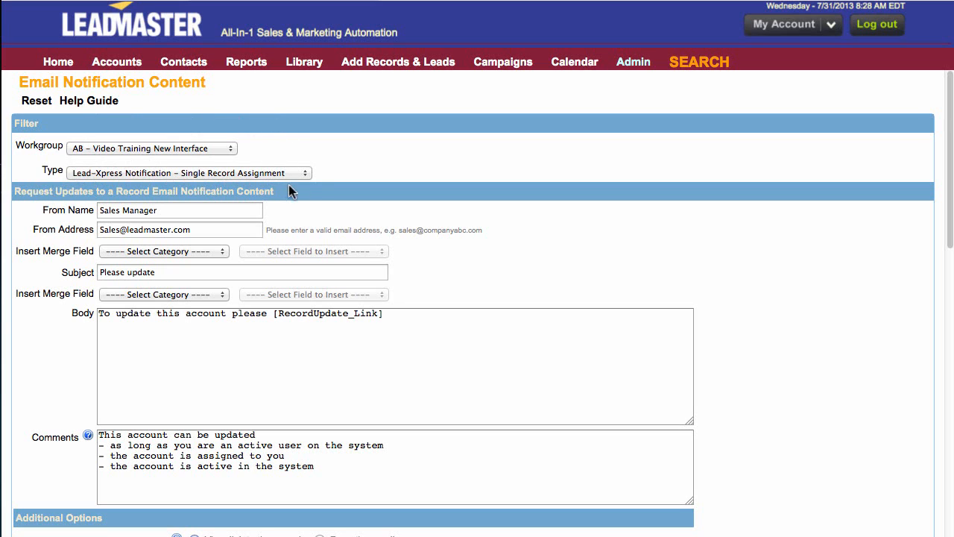
left_click(306, 172)
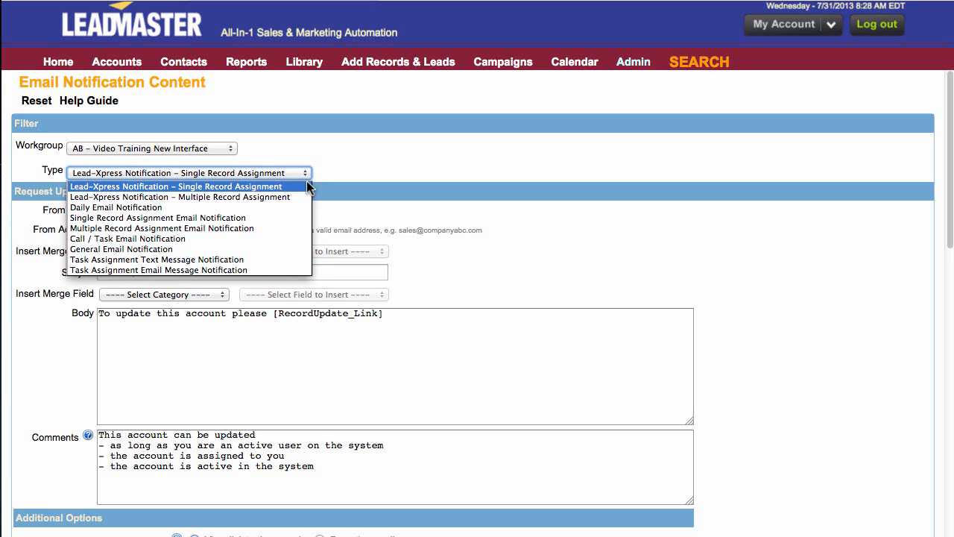
left_click(306, 181)
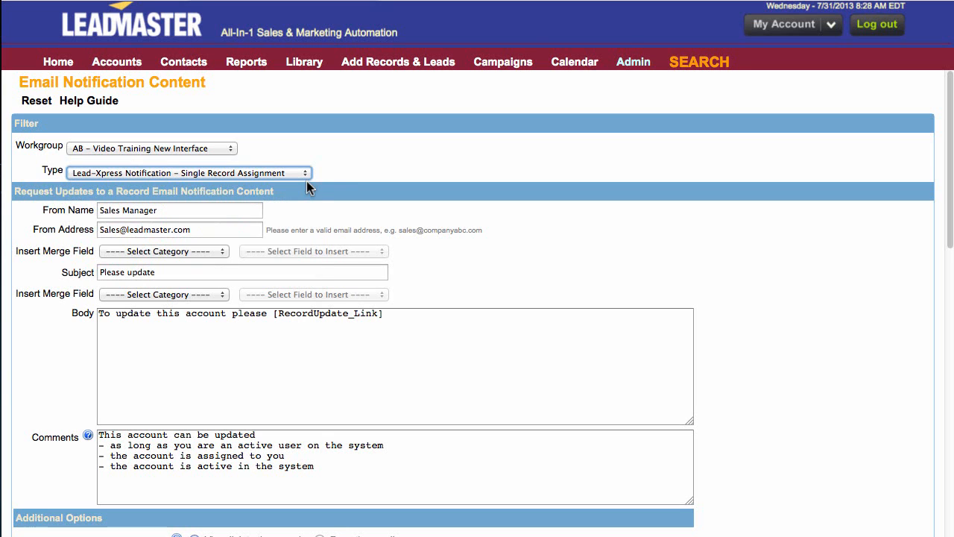
left_click(227, 210)
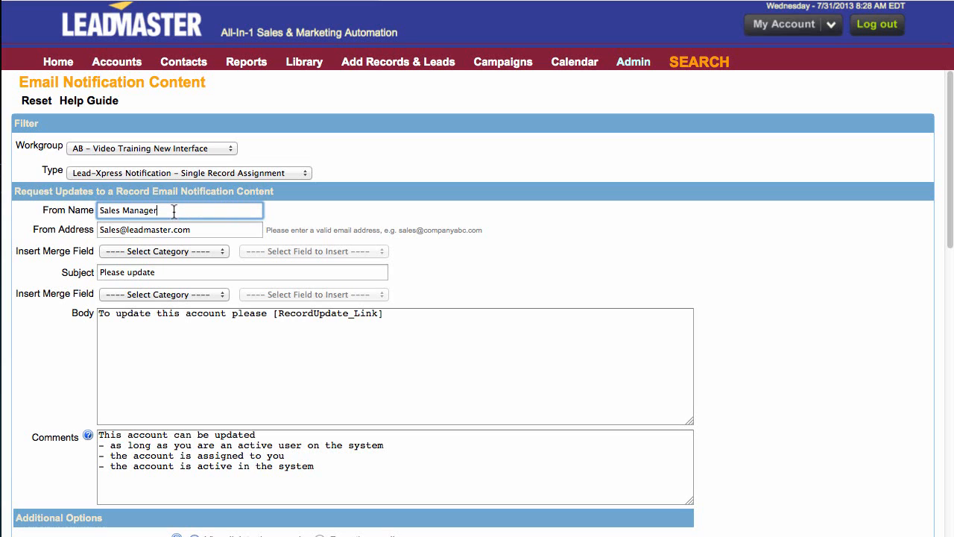
left_click(204, 231)
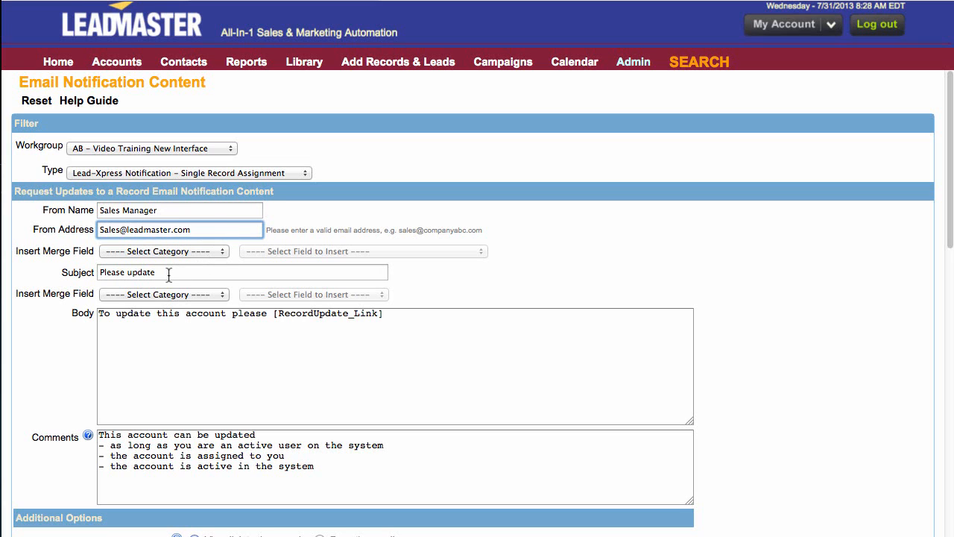
Insert the Company merge field from the Contact category at the end of the email subject.
left_click(222, 251)
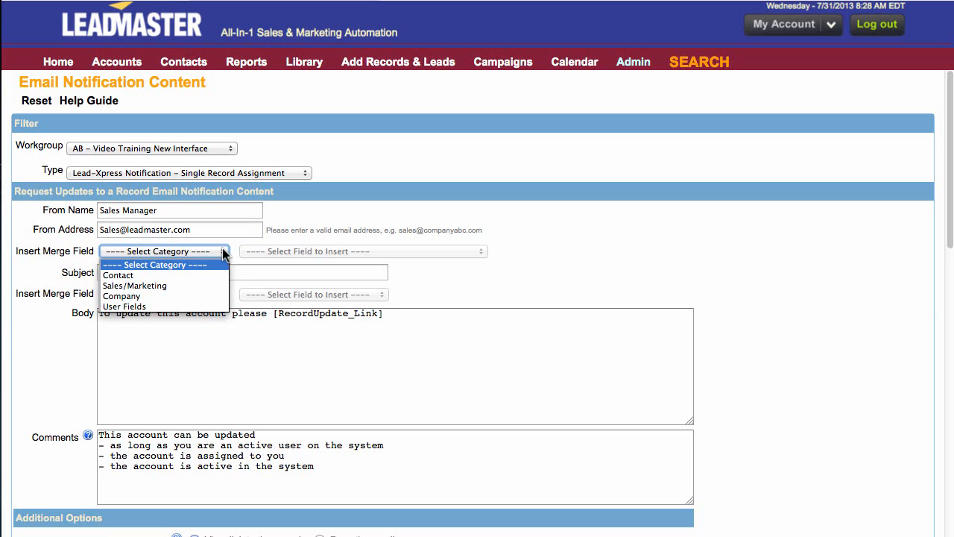
left_click(213, 273)
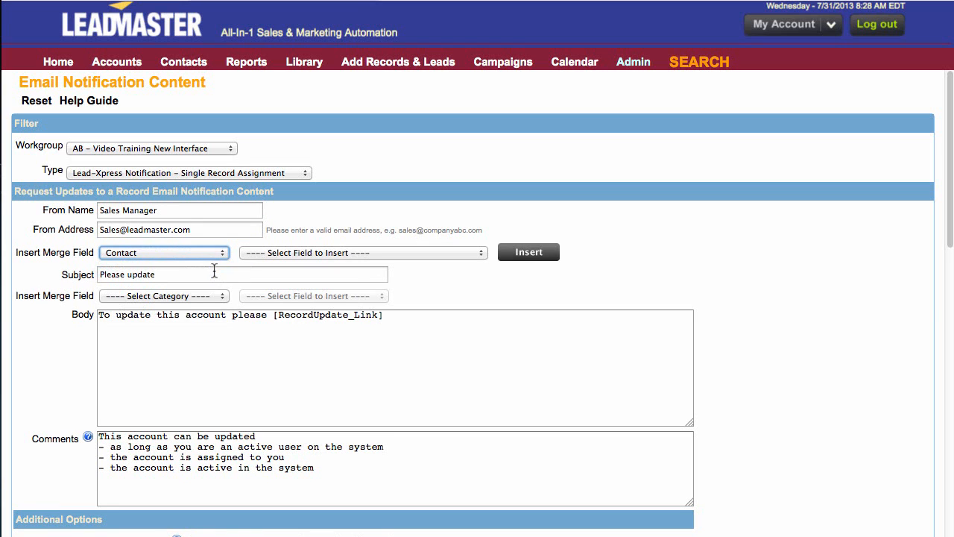
left_click(481, 253)
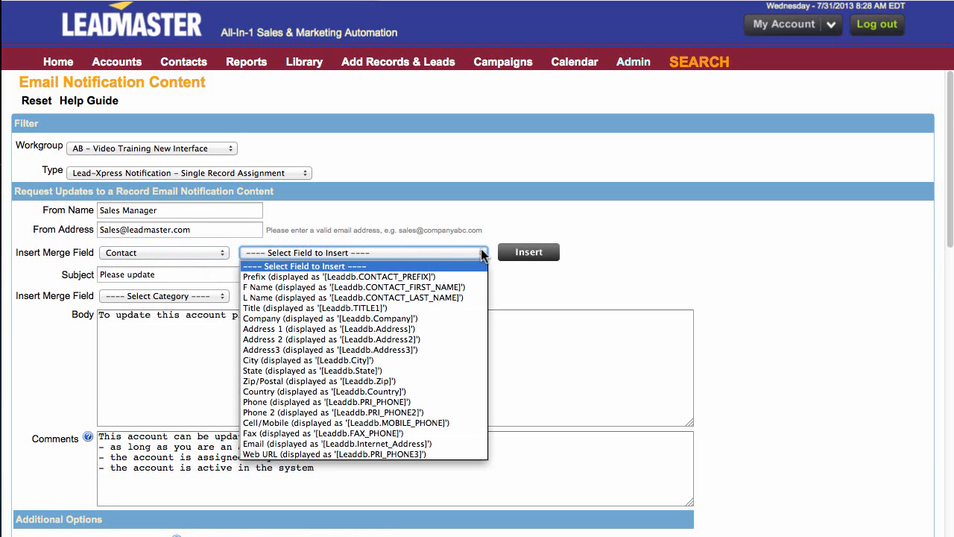
left_click(465, 319)
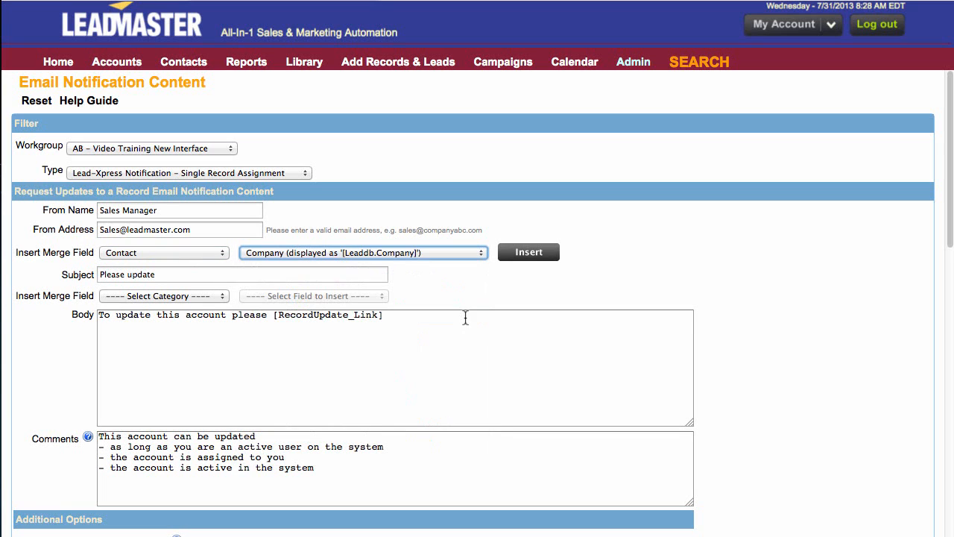
left_click(526, 254)
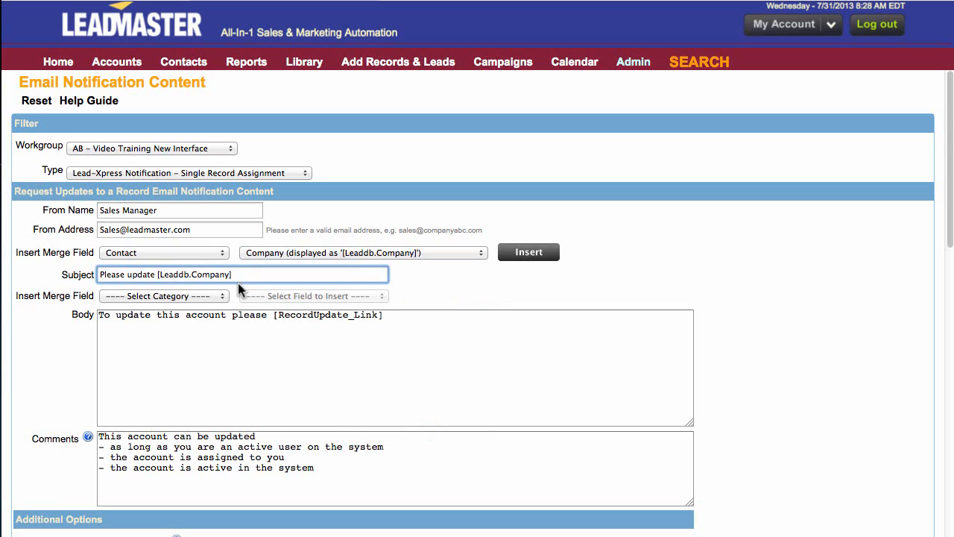
left_click(105, 335)
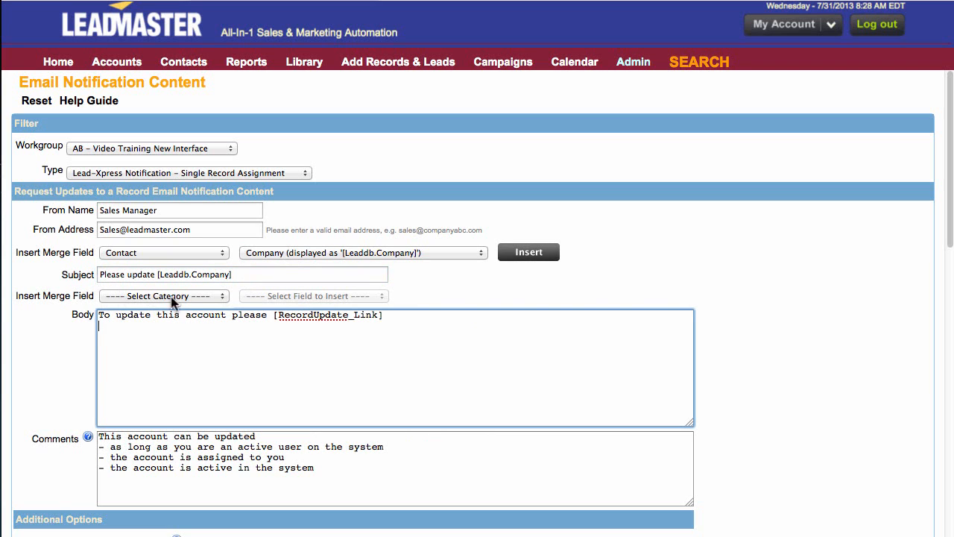
left_click(219, 296)
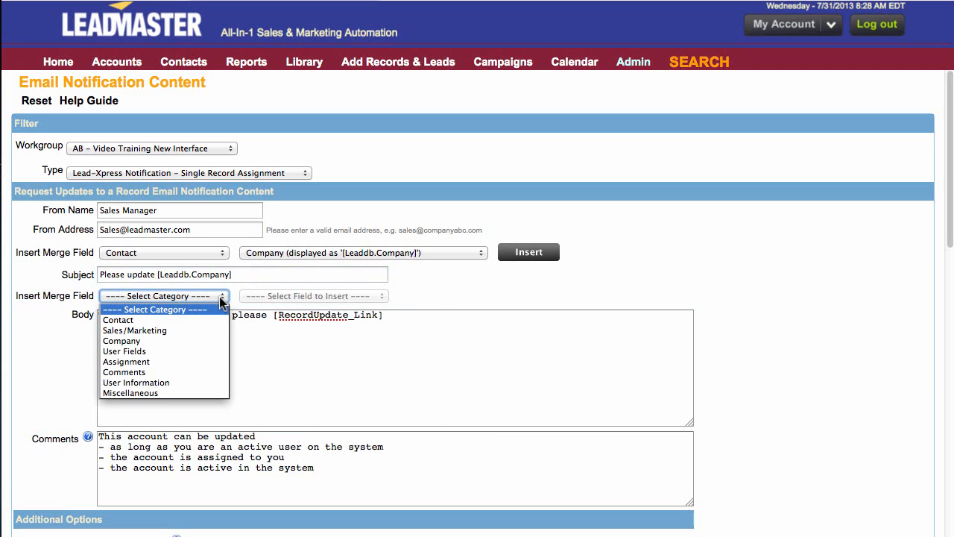
left_click(222, 297)
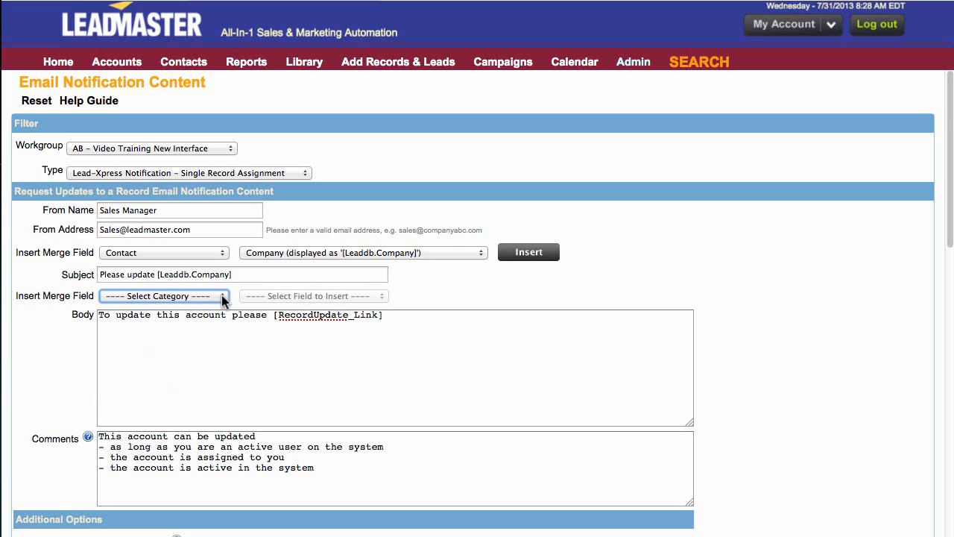
Below a blank line after the record update link in the body, add the lines "Company-", "Contact-", "Phone-", "Cell Phone-" and "Email-".
left_click(388, 316)
key("Return")
key("Return")
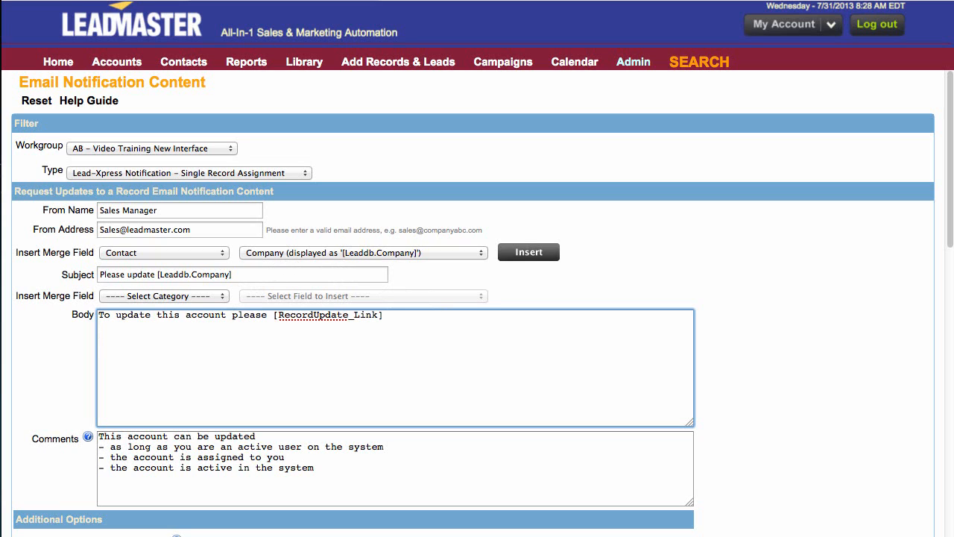
type("Company-")
key("Return")
type("Contact-")
key("Return")
type("Phone-")
key("Return")
type("Cell Phone-")
key("Return")
type("Email-")
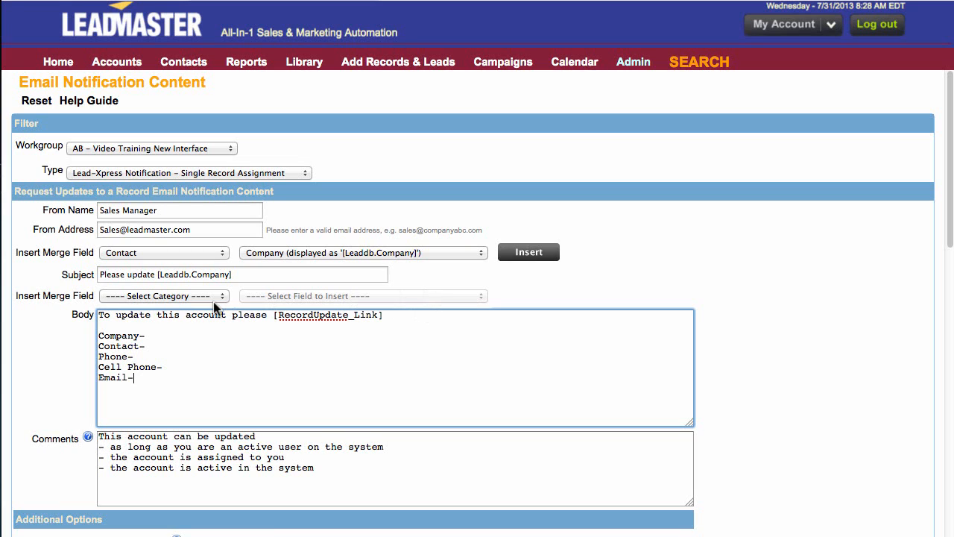
Insert the Company merge field from the Contact category after "Company-" in the email body.
left_click(159, 336)
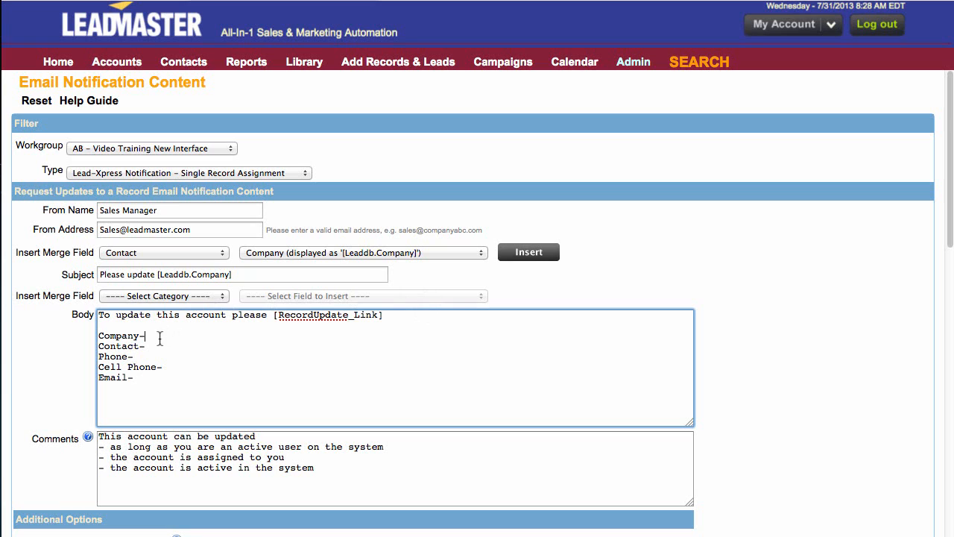
left_click(222, 295)
left_click(208, 319)
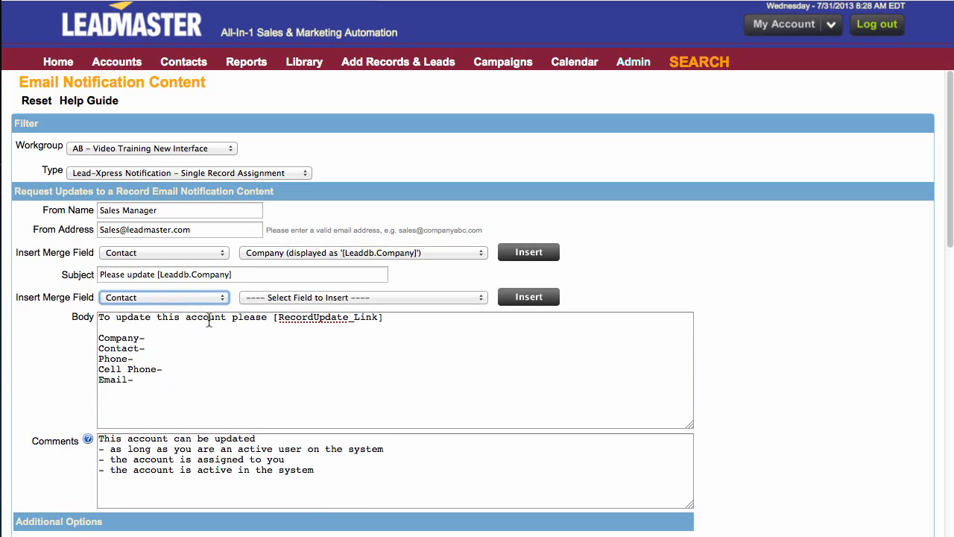
left_click(477, 299)
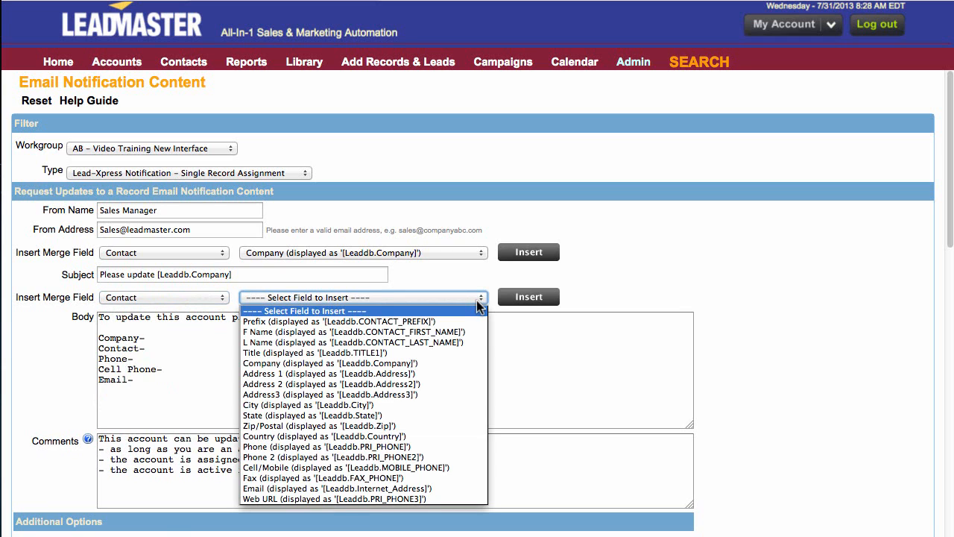
left_click(478, 303)
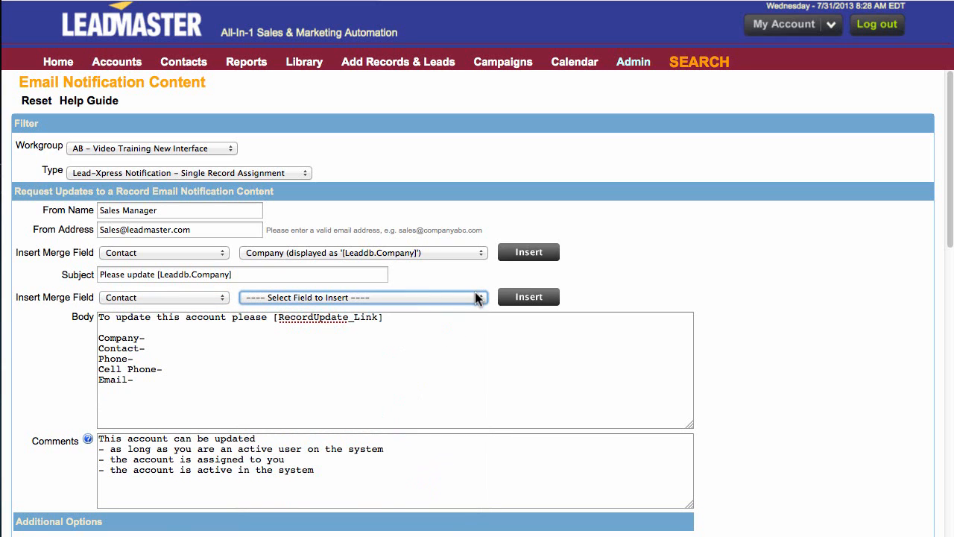
left_click(152, 342)
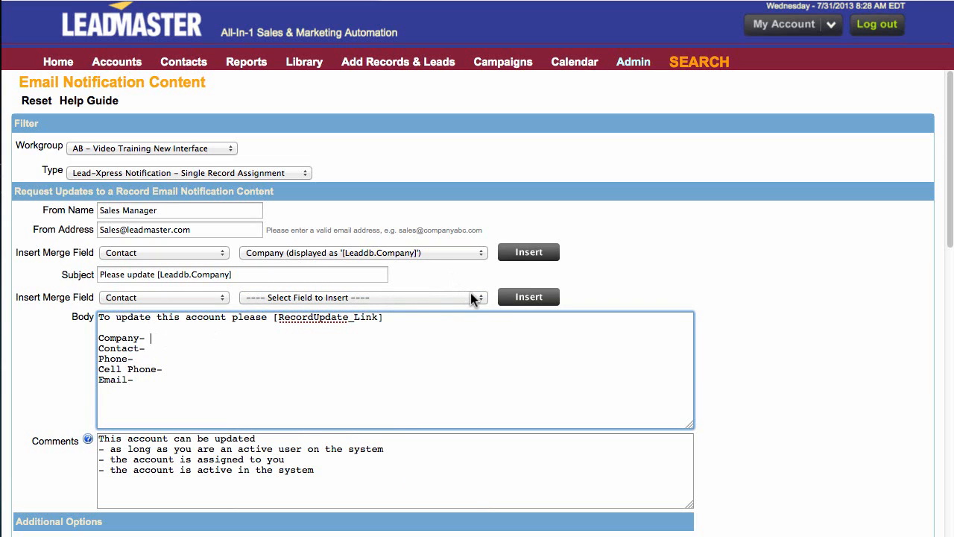
left_click(477, 296)
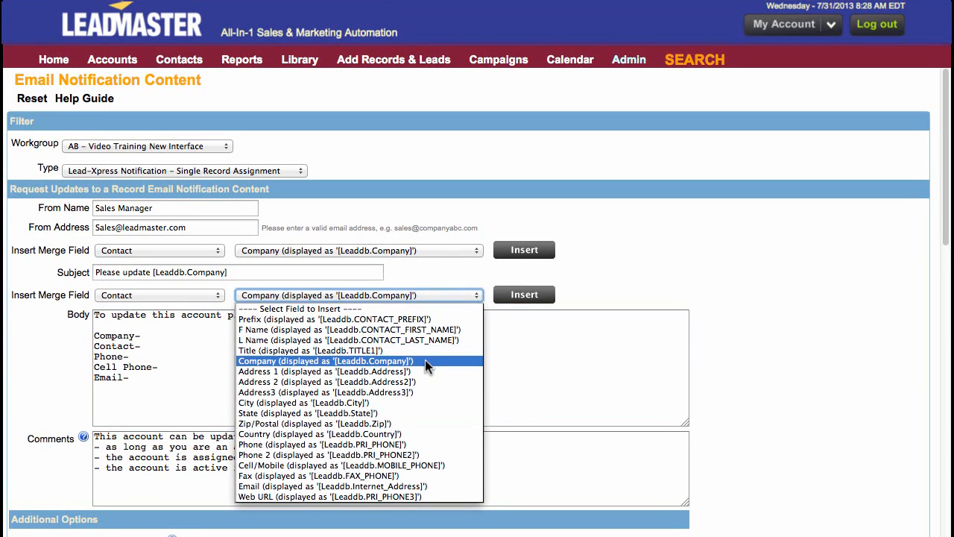
left_click(425, 360)
left_click(502, 302)
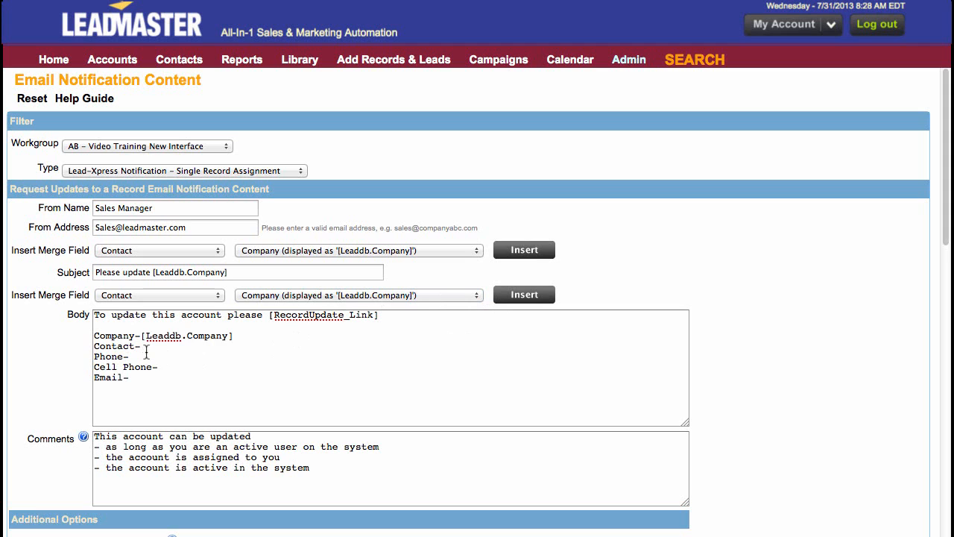
Insert the F Name and L Name merge fields from the Contact category after "Contact-" in the email body.
left_click(148, 348)
left_click(475, 295)
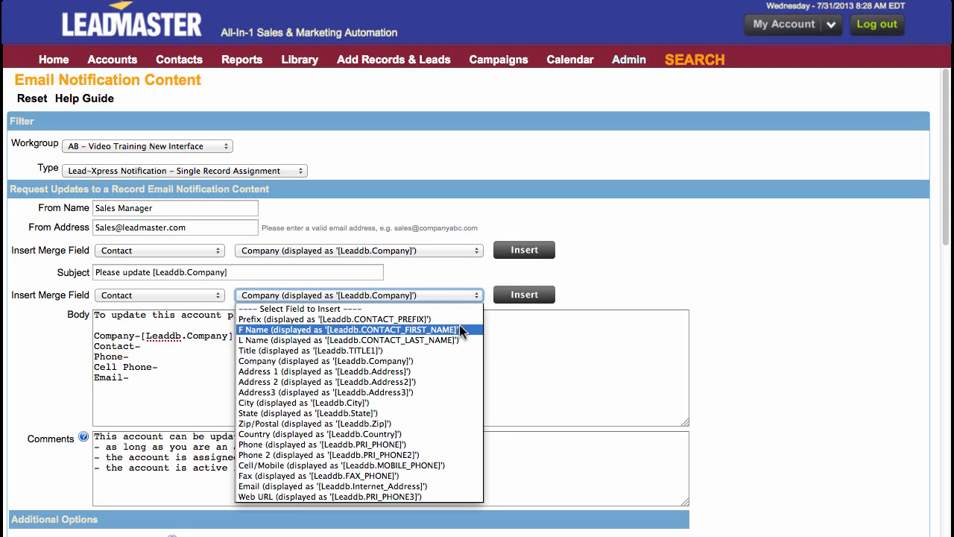
left_click(460, 330)
left_click(516, 295)
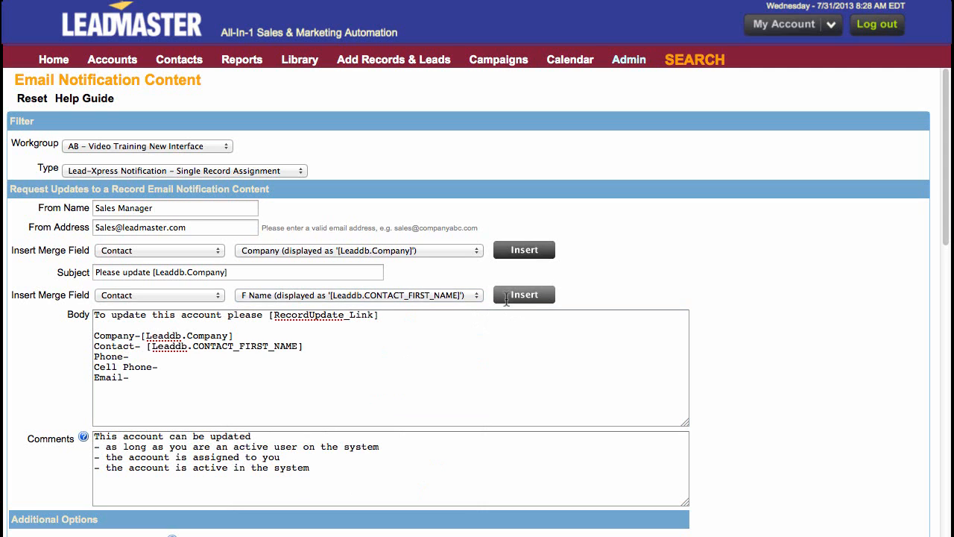
left_click(307, 350)
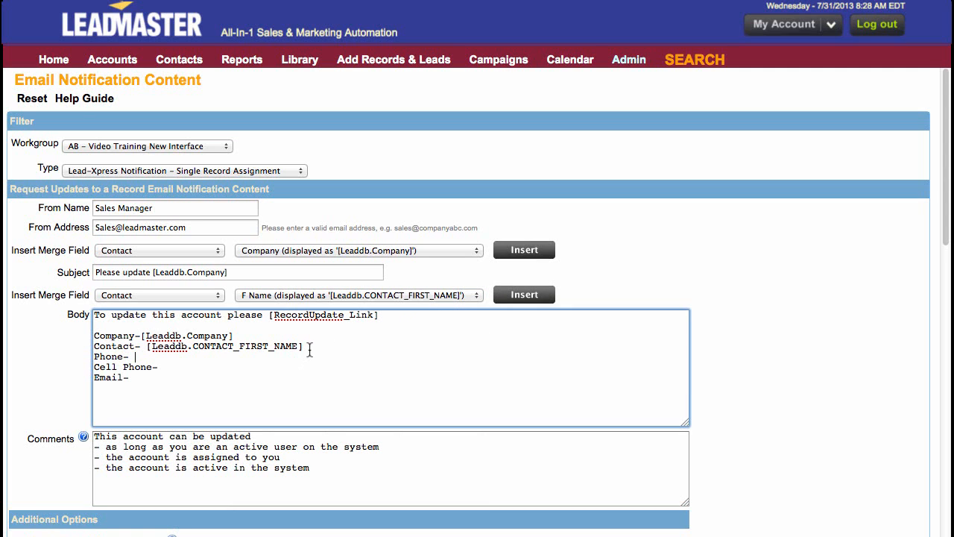
left_click(477, 295)
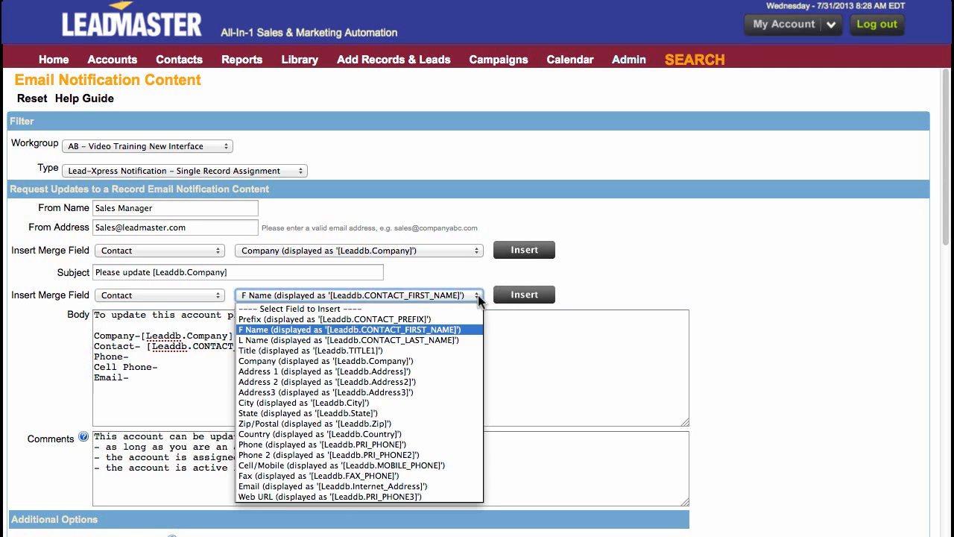
left_click(459, 343)
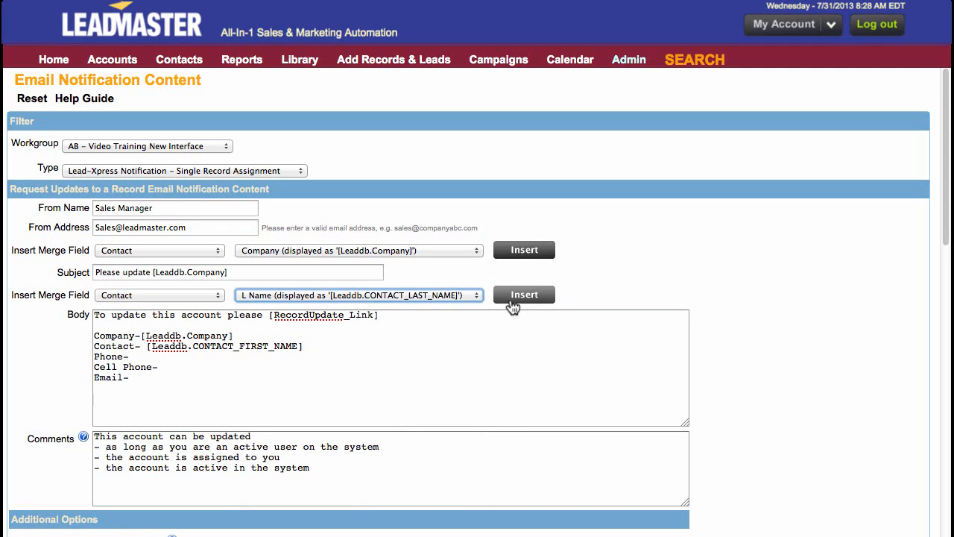
left_click(514, 300)
Insert the Phone merge field from the Contact category after "Phone-" in the email body.
left_click(177, 355)
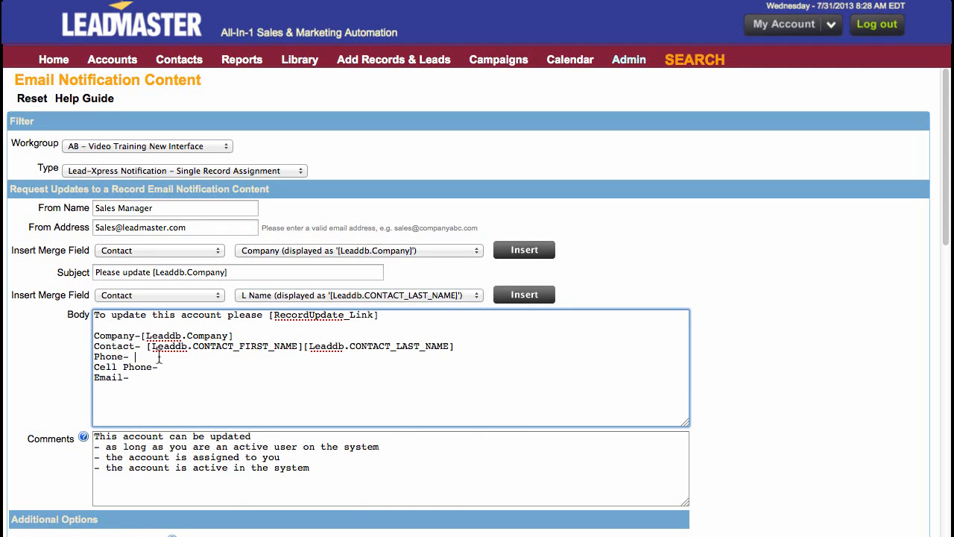
left_click(473, 298)
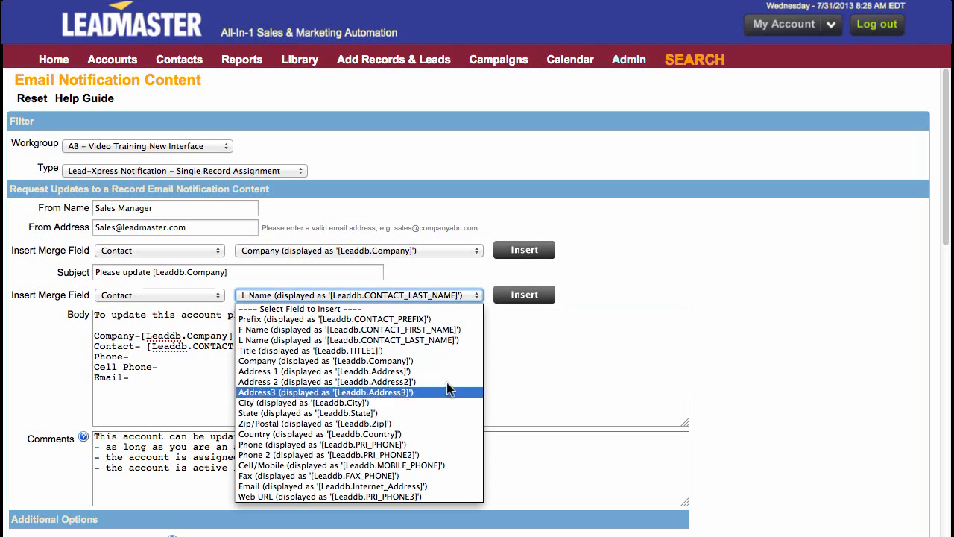
left_click(431, 439)
left_click(526, 298)
Insert the Cell/Mobile merge field after "Cell Phone-" and the Email merge field after "Email-" in the body.
left_click(212, 367)
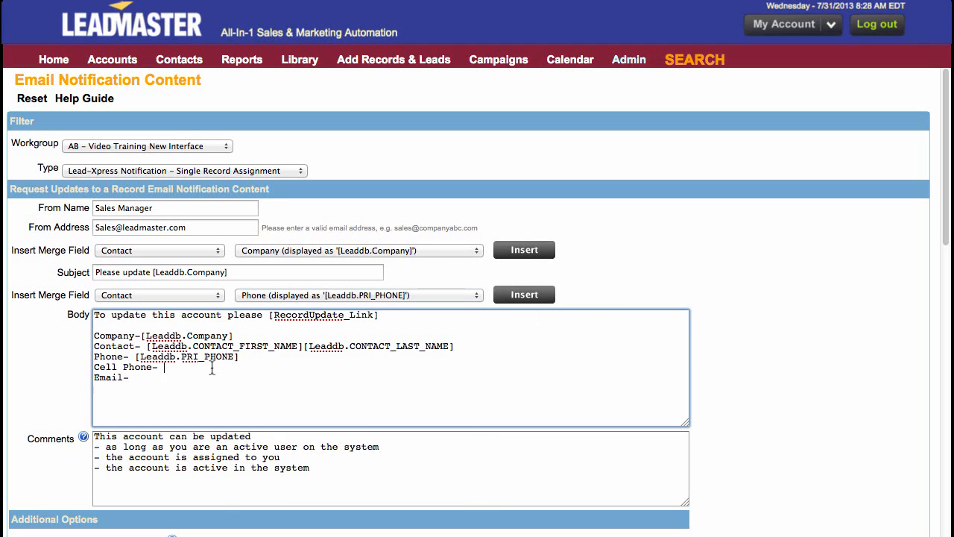
left_click(447, 295)
left_click(440, 465)
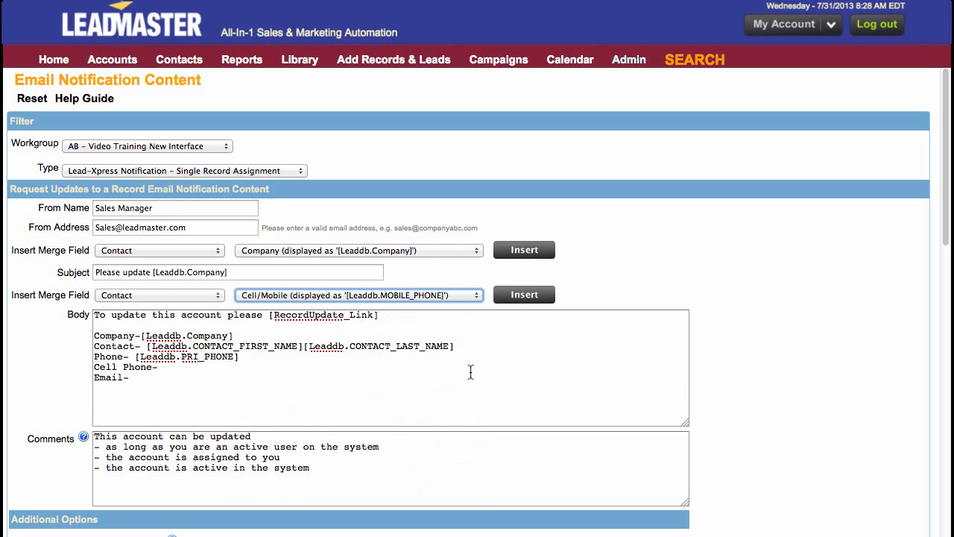
left_click(520, 297)
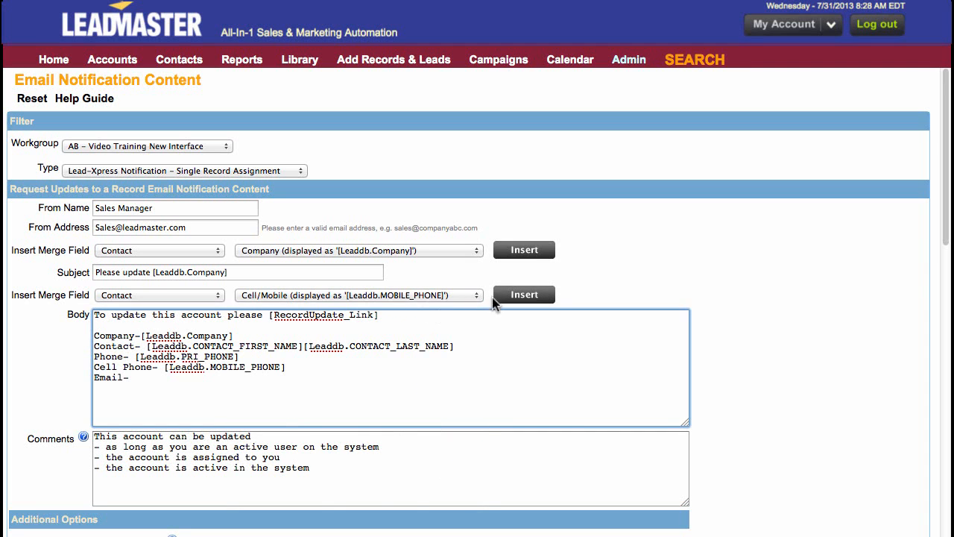
left_click(477, 295)
left_click(432, 485)
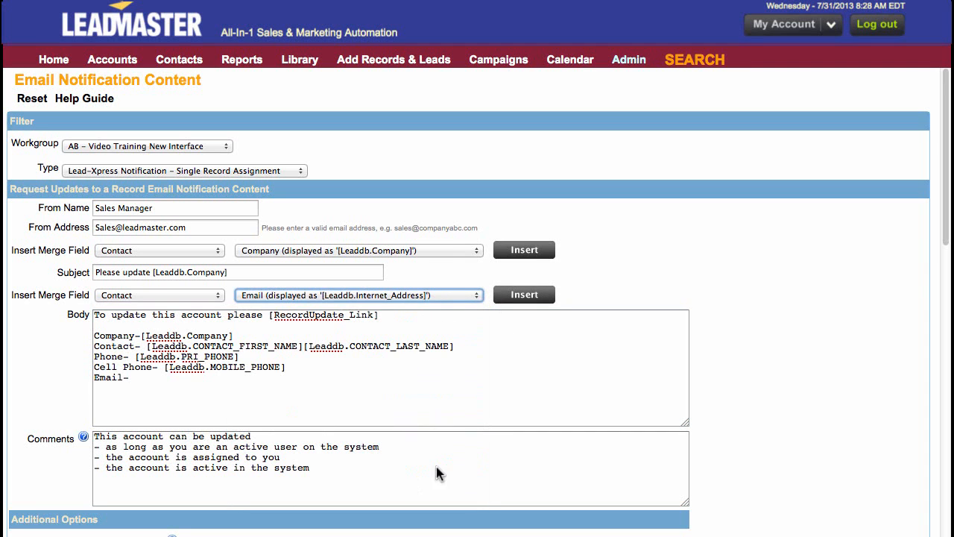
left_click(524, 298)
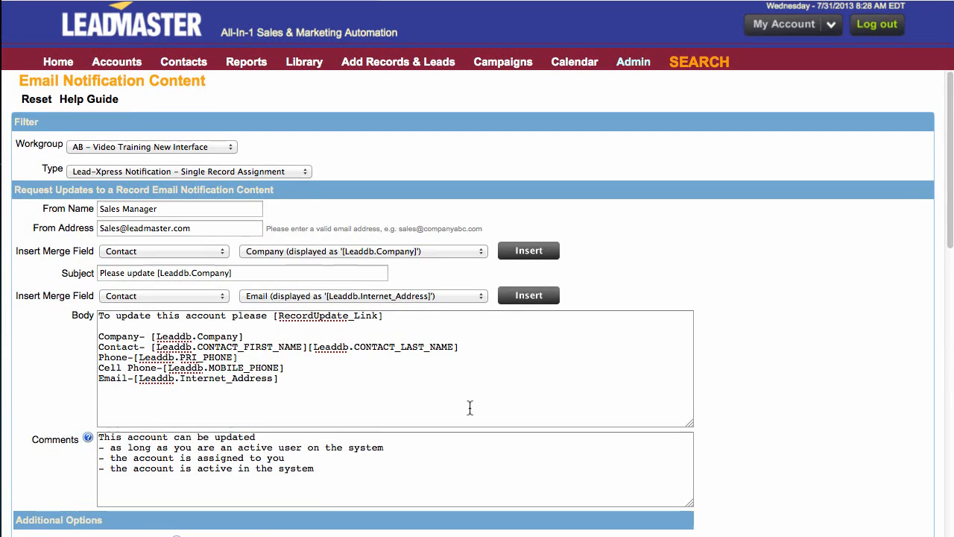
Review the record update link in the body, the comments text and the option for updating the record via a link.
scroll(469, 407, "down", 3)
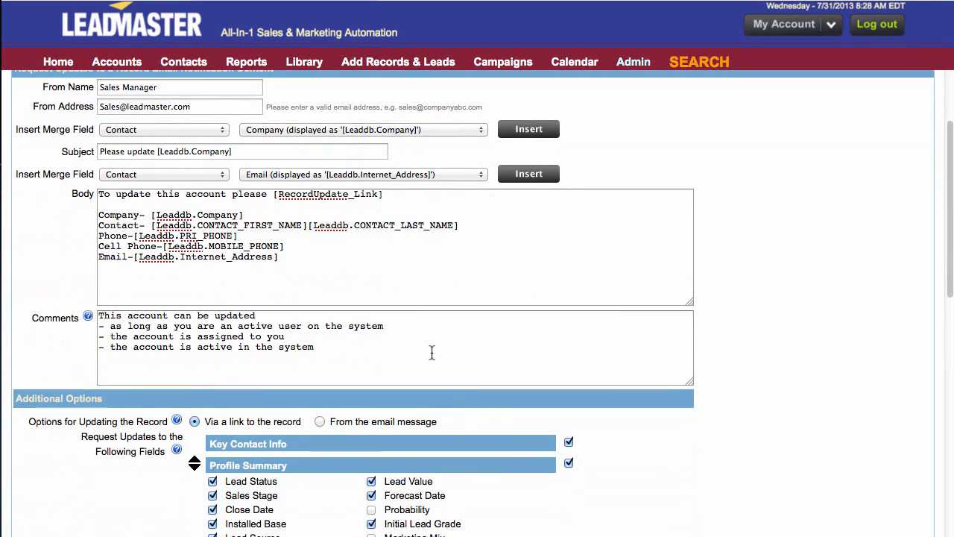
left_click(287, 315)
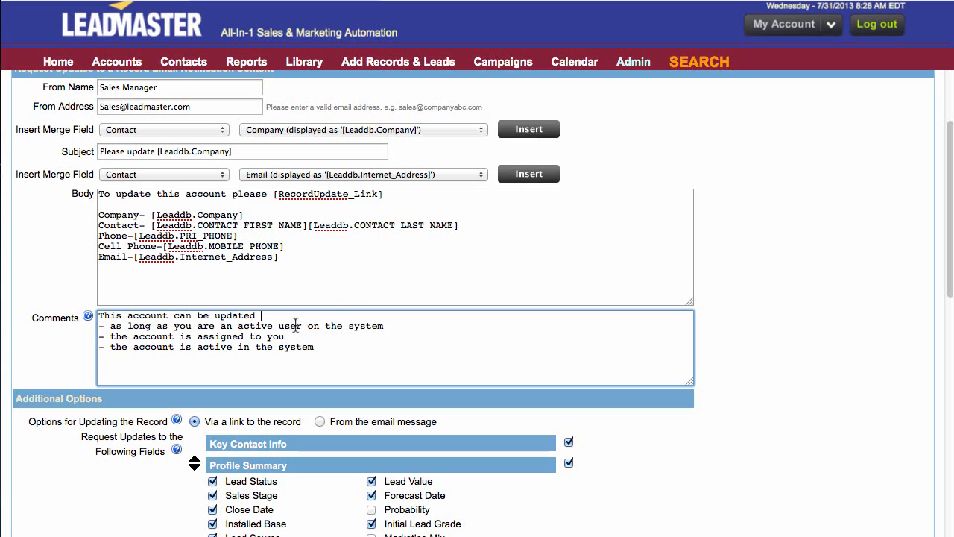
left_click_drag(393, 194, 264, 198)
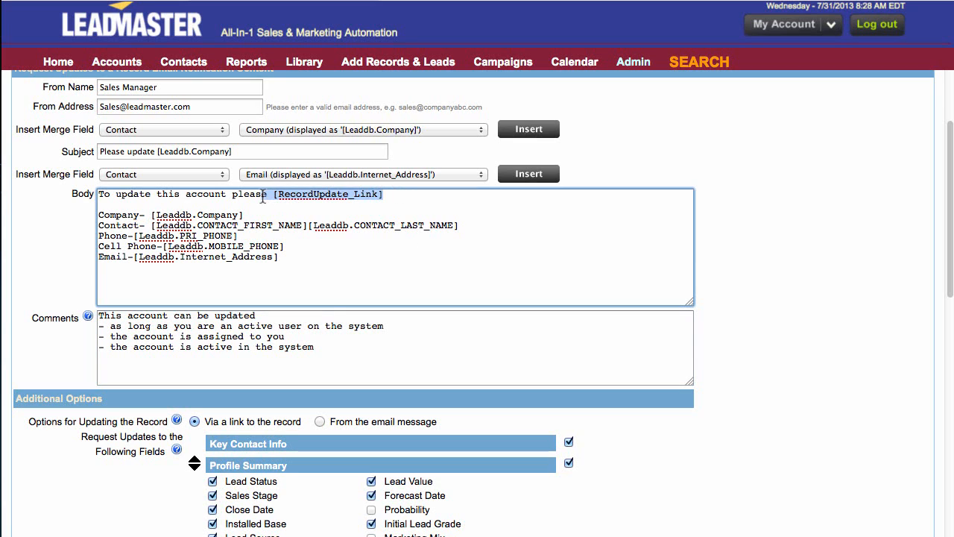
left_click(334, 341)
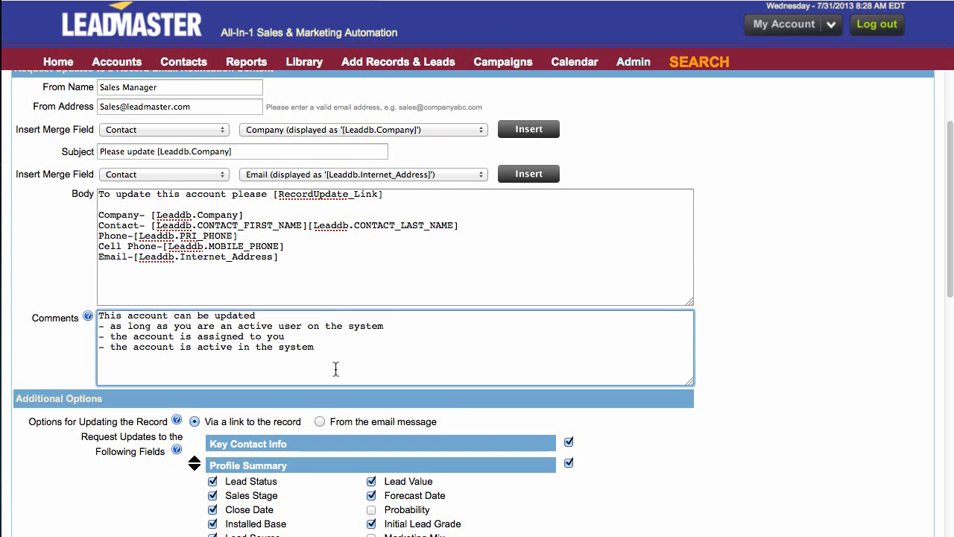
scroll(336, 368, "down", 5)
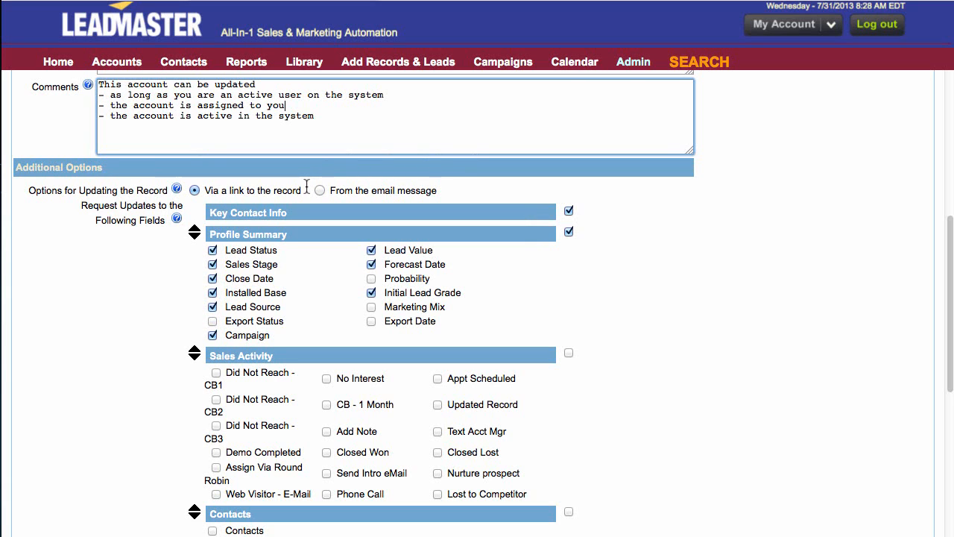
left_click_drag(306, 190, 195, 193)
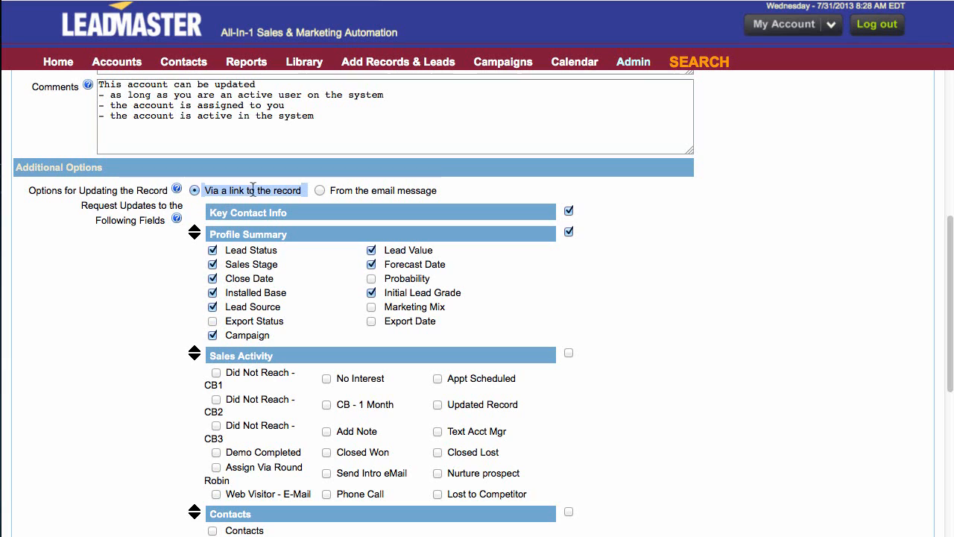
left_click(311, 184)
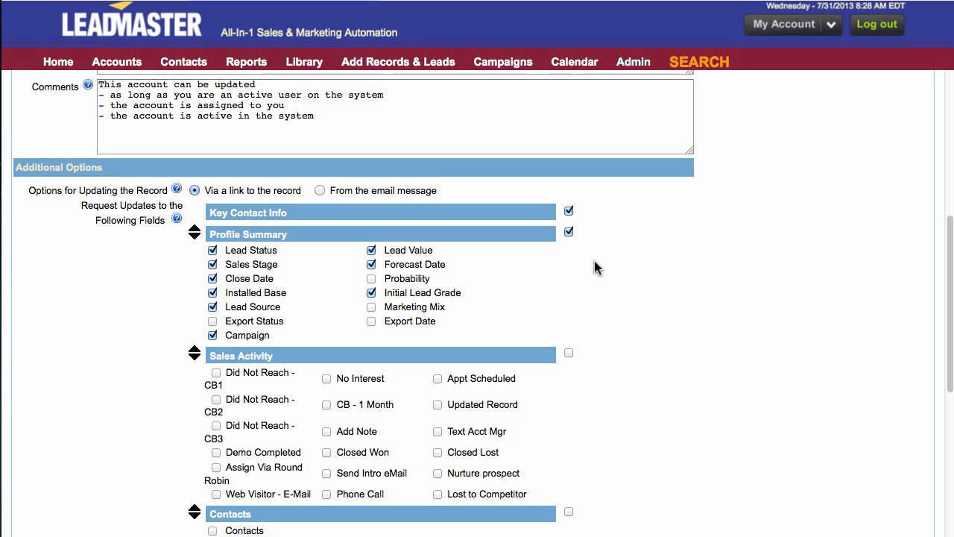
Include the Sales Activity section in the requested updates, and try moving the Contacts section above it and back.
scroll(594, 261, "down", 2)
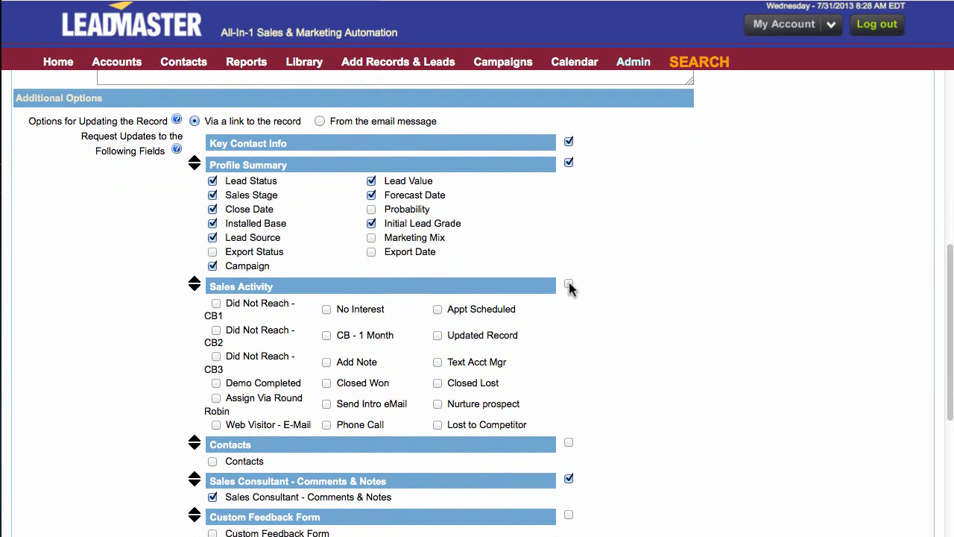
left_click(569, 284)
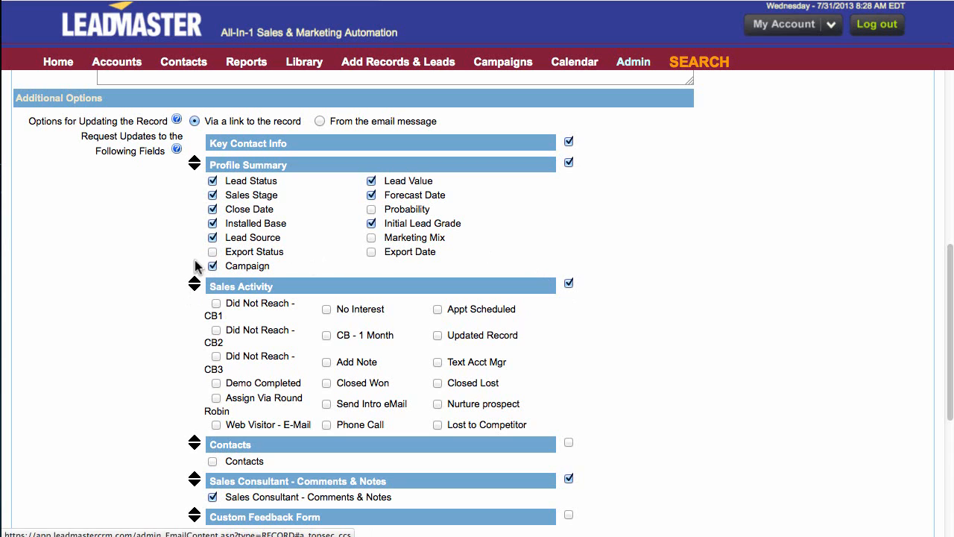
scroll(235, 274, "down", 5)
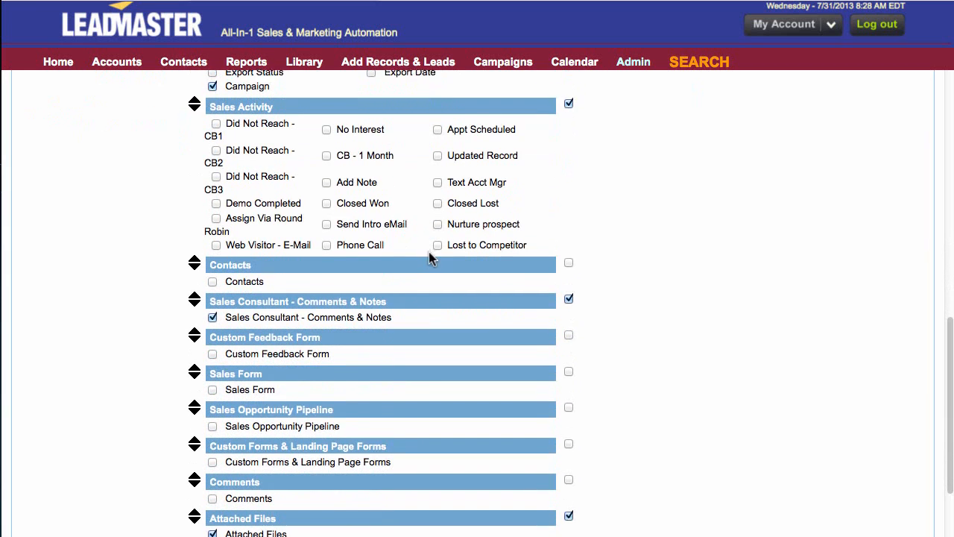
left_click(194, 257)
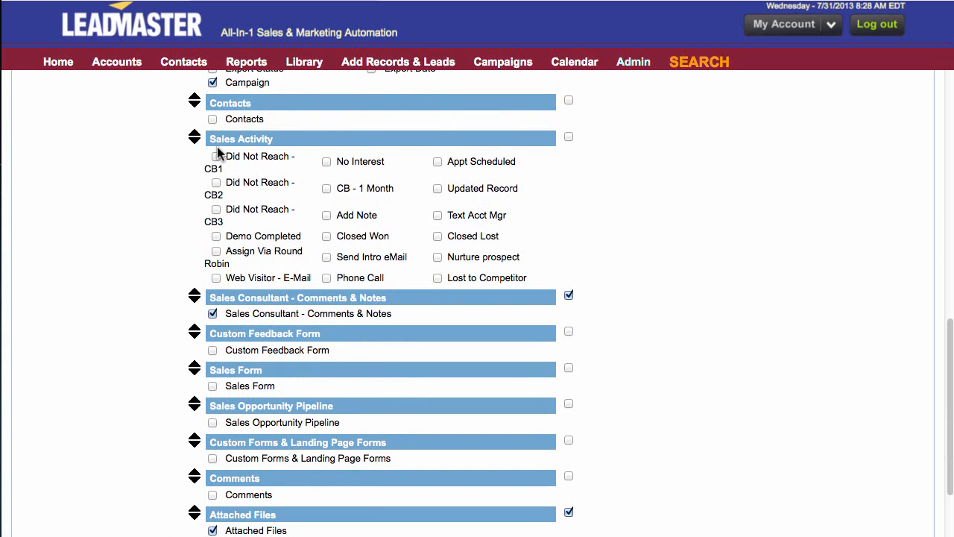
left_click(194, 106)
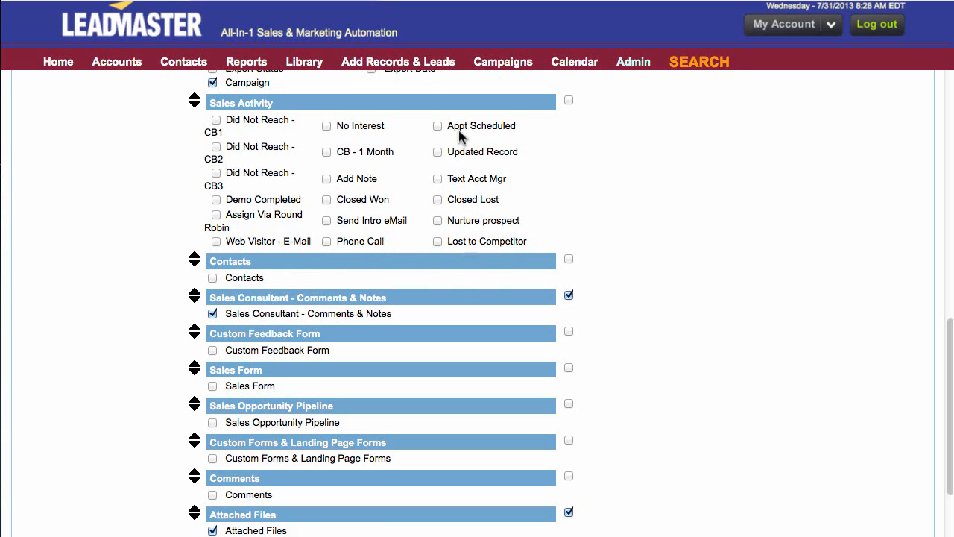
Select CB - 1 Month, Add Note, Closed Won, Send Intro eMail and Phone Call under Sales Activity, and submit the email content.
left_click(326, 199)
left_click(326, 152)
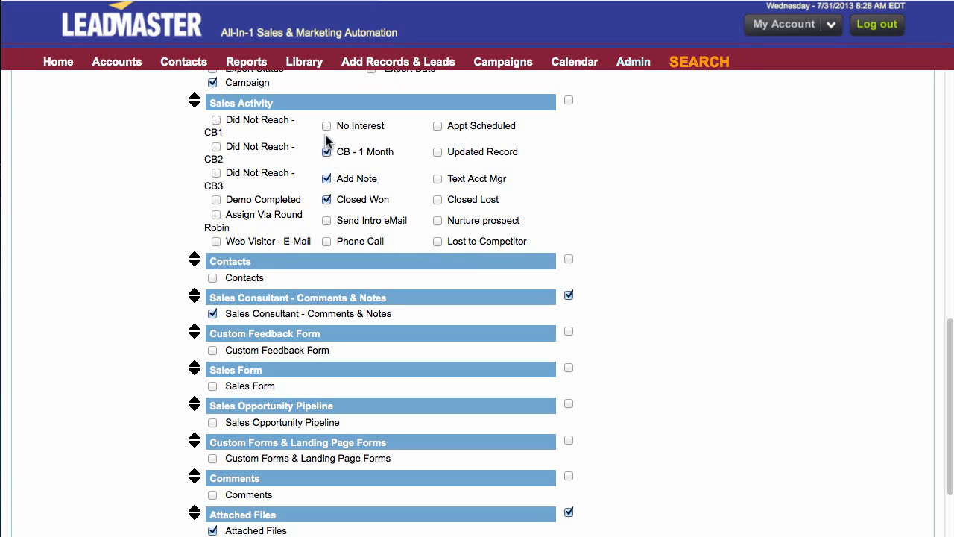
left_click(327, 241)
scroll(437, 224, "down", 3)
scroll(436, 220, "up", 7)
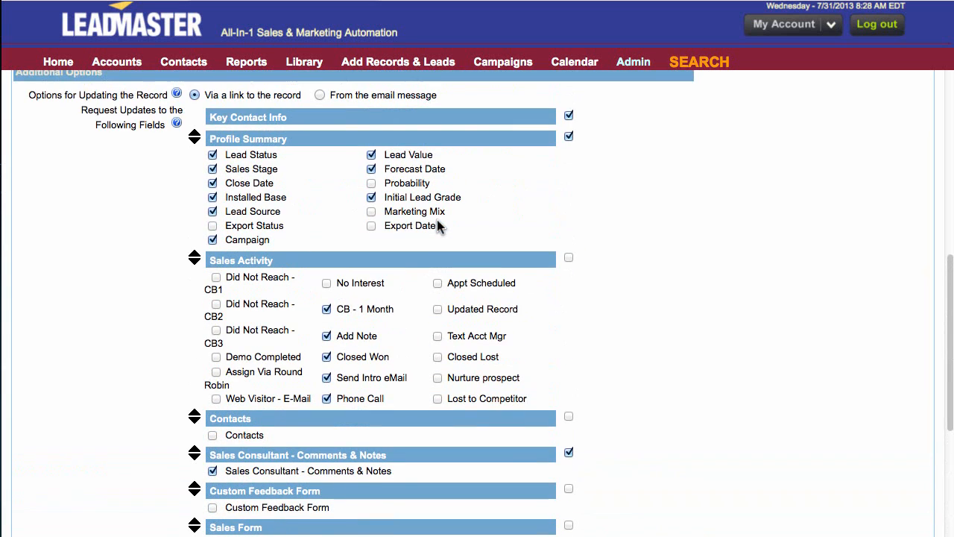
scroll(283, 440, "down", 7)
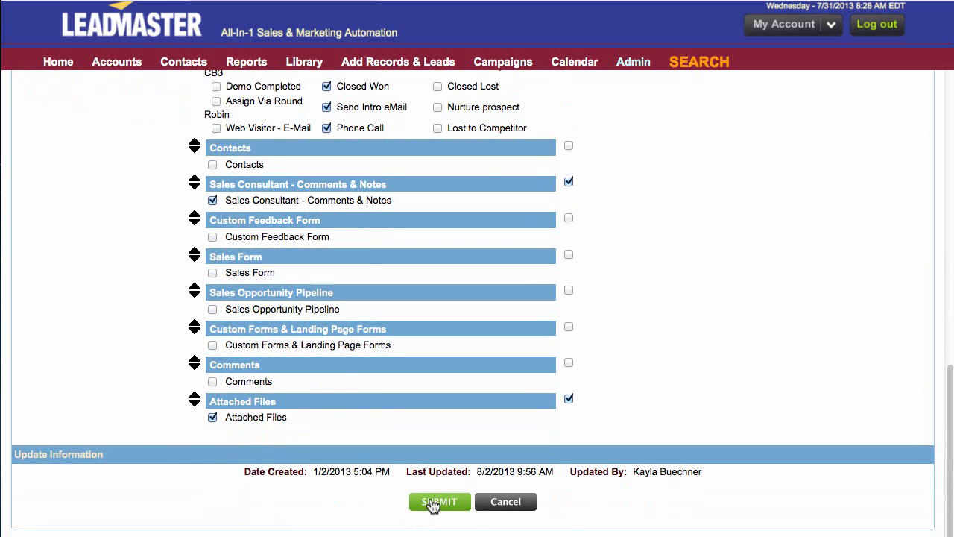
left_click(432, 501)
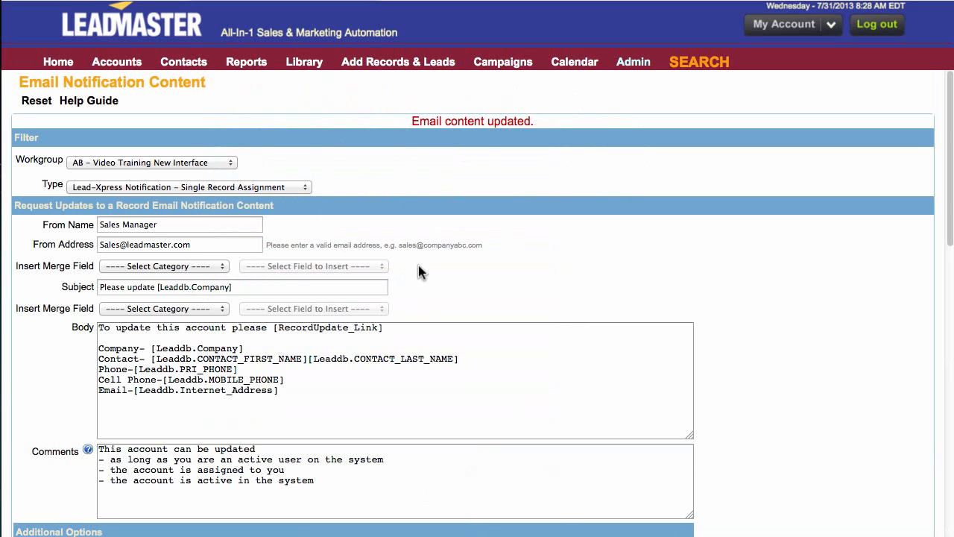
Switch the notification type to Lead-Xpress Notification - Multiple Record Assignment and review its subject, body and record detail.
left_click(304, 190)
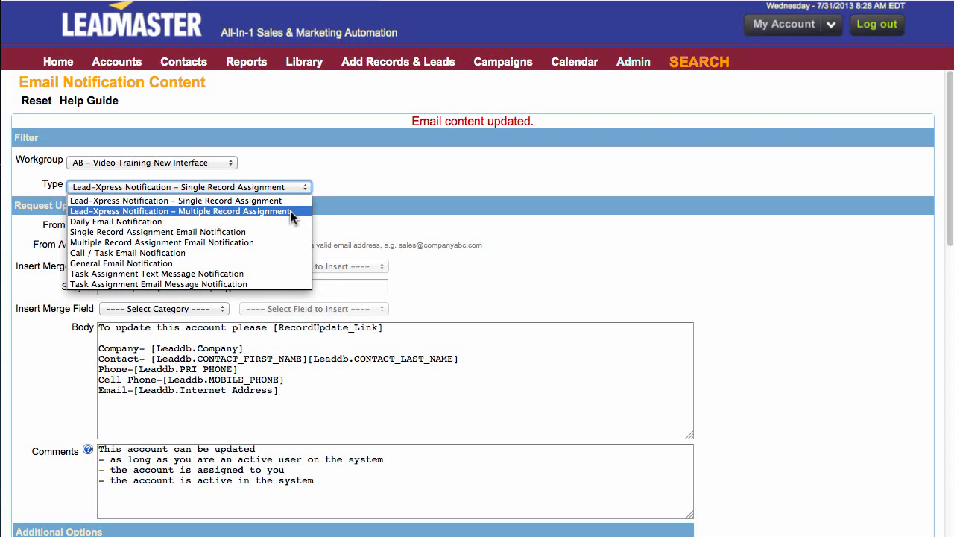
left_click(291, 212)
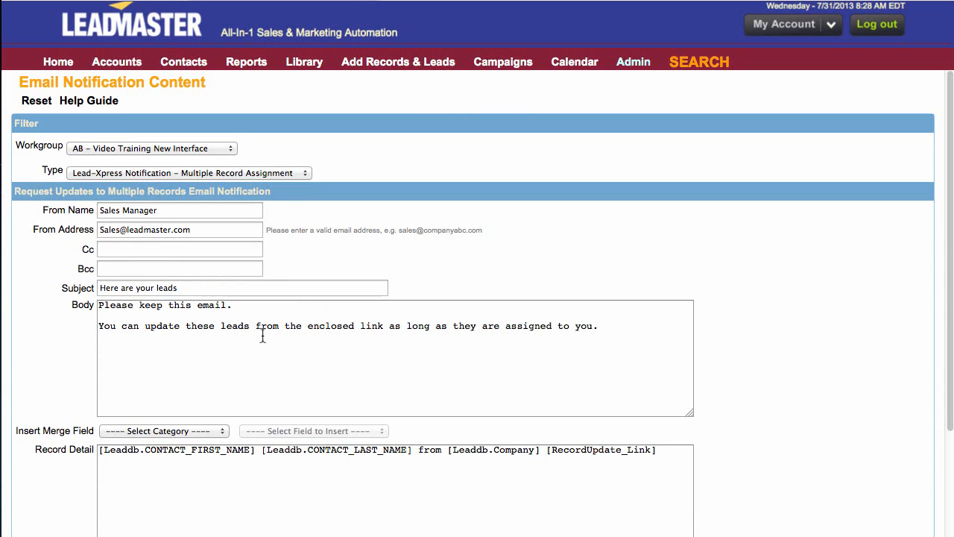
scroll(261, 335, "down", 3)
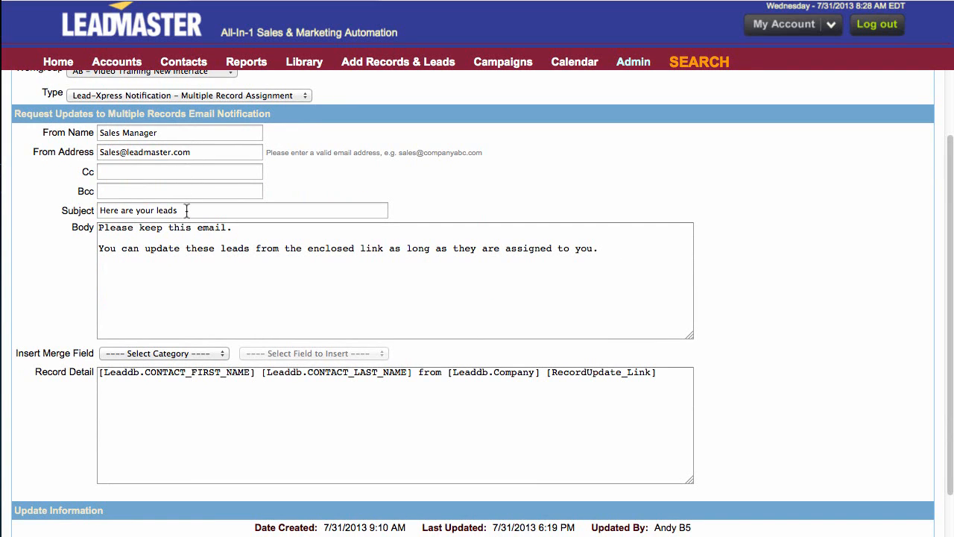
scroll(182, 286, "down", 2)
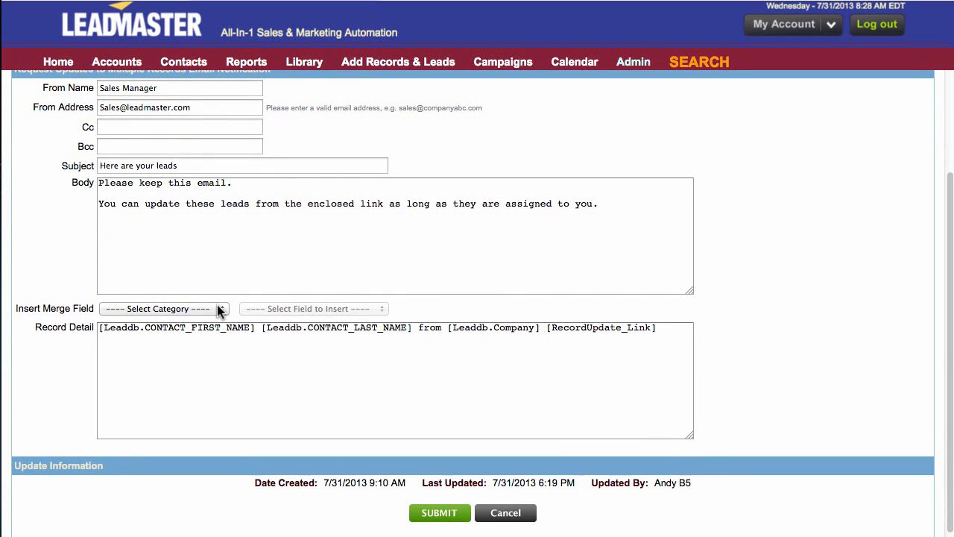
Insert the Contact category's Cell/Mobile merge field two lines below the existing record detail text, and submit the email content.
left_click(219, 310)
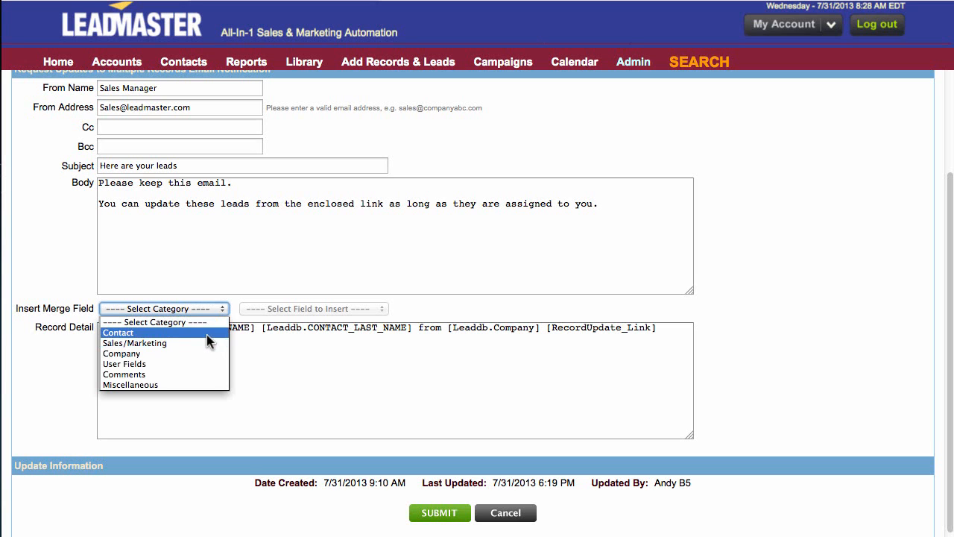
left_click(204, 332)
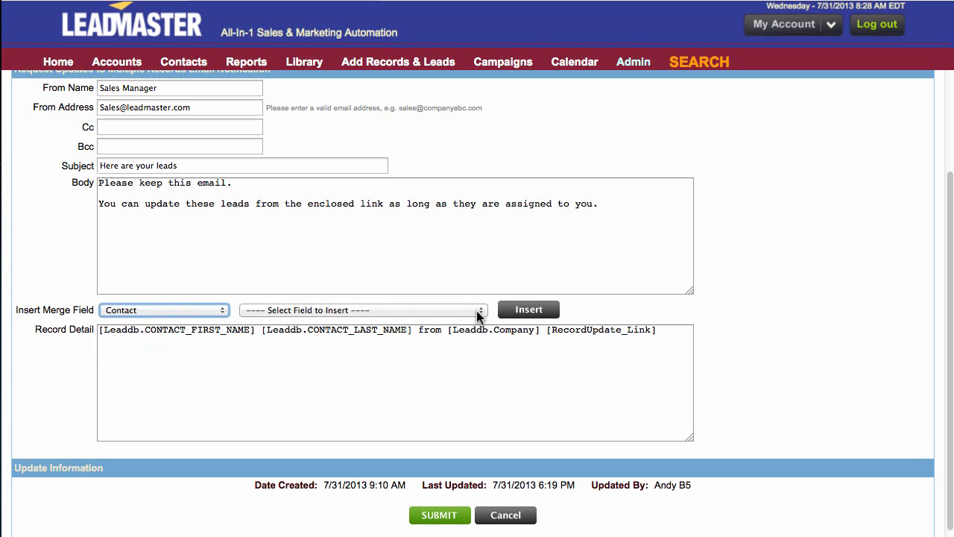
left_click(476, 311)
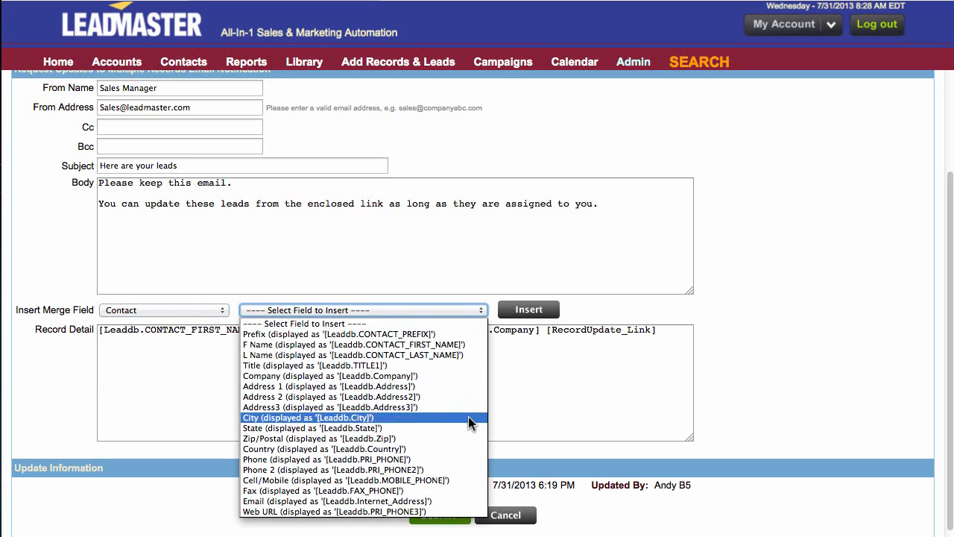
left_click(453, 481)
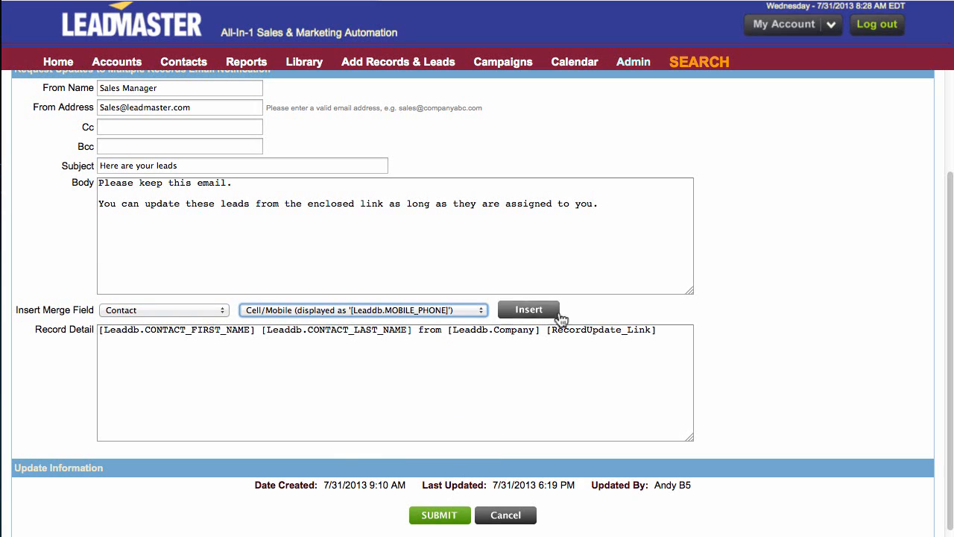
left_click(659, 331)
key("Return")
key("Return")
left_click(543, 310)
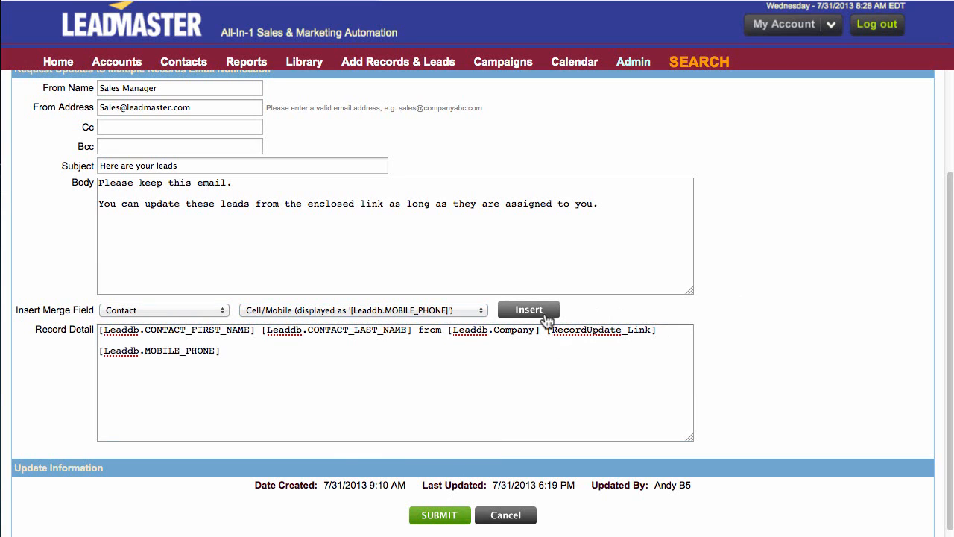
scroll(337, 357, "down", 1)
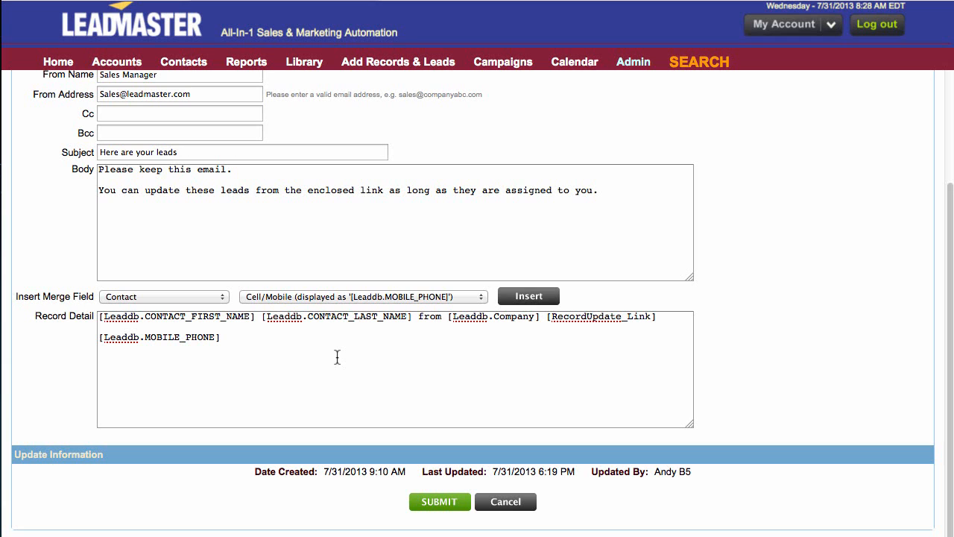
left_click(430, 506)
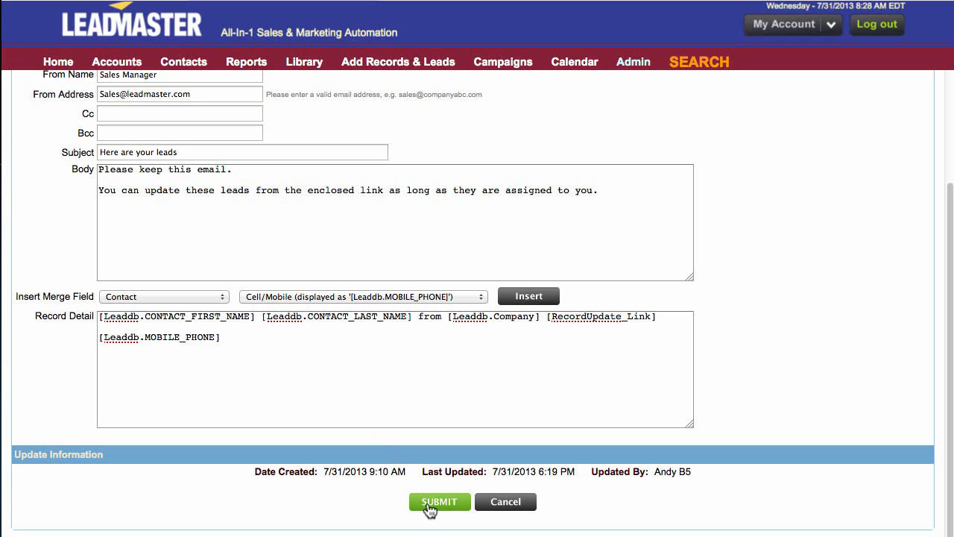